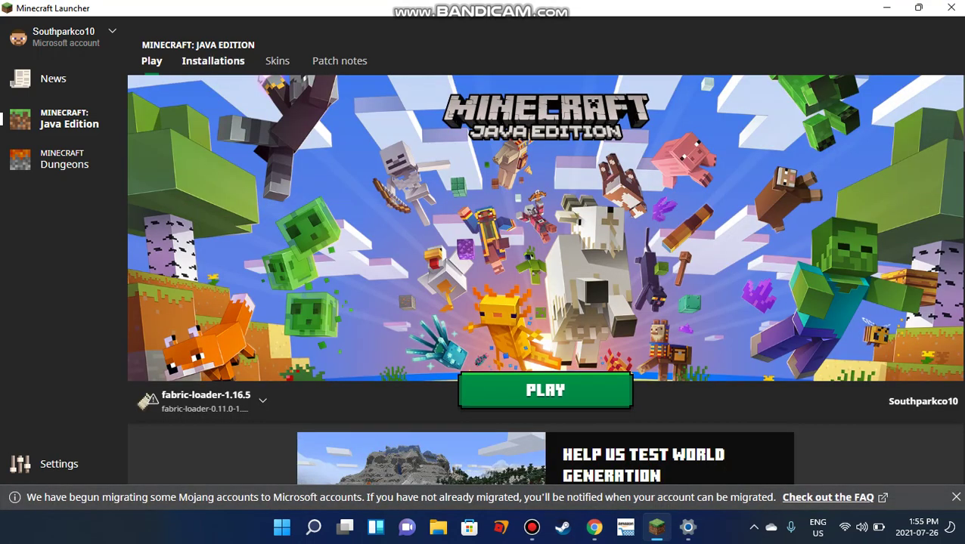
Launch the existing 1.16.5 installation of Minecraft: Java Edition
{"action": "left_click", "coordinate": [212, 60]}
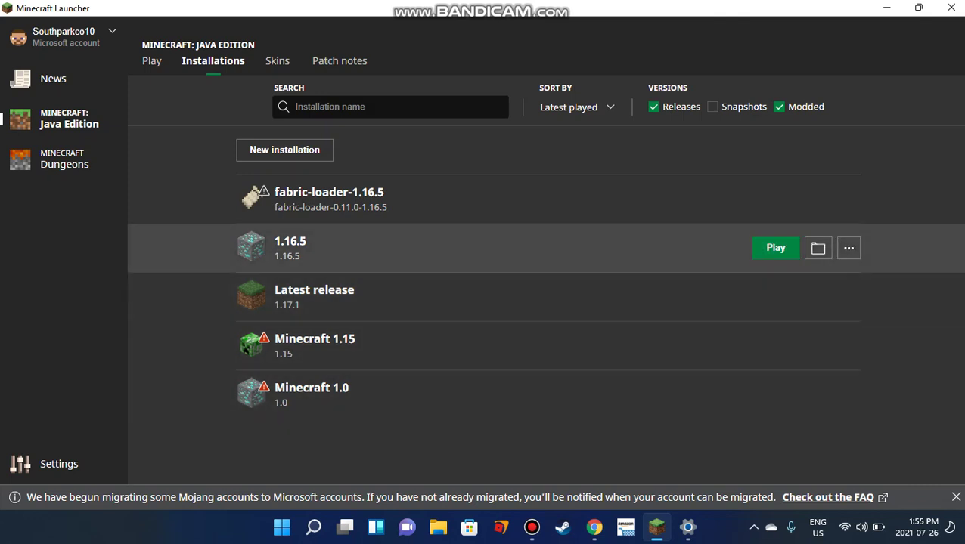
{"action": "left_click", "coordinate": [775, 248]}
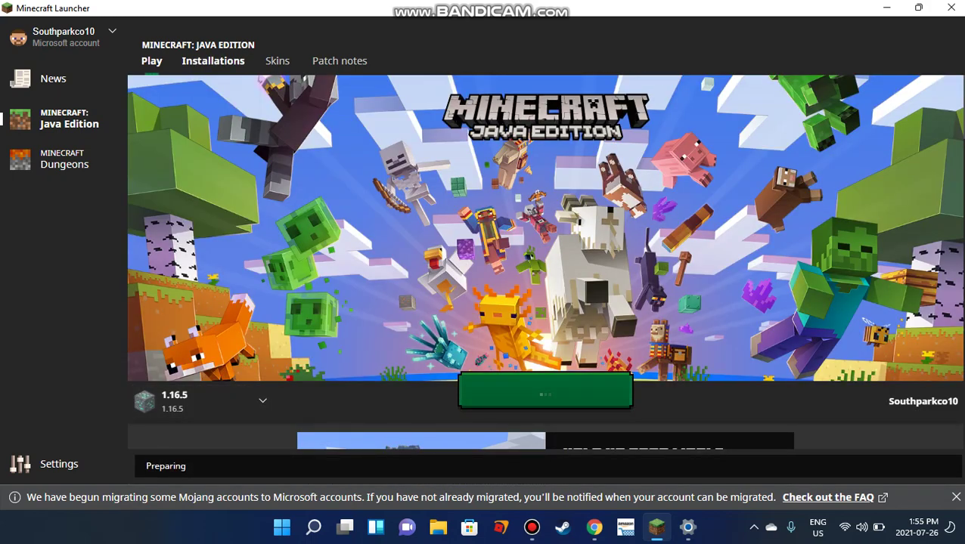
Try to create a new, unnamed installation with release 1.16.5 as its version, and return to the launcher's play page
{"action": "left_click", "coordinate": [213, 60]}
{"action": "left_click", "coordinate": [285, 148]}
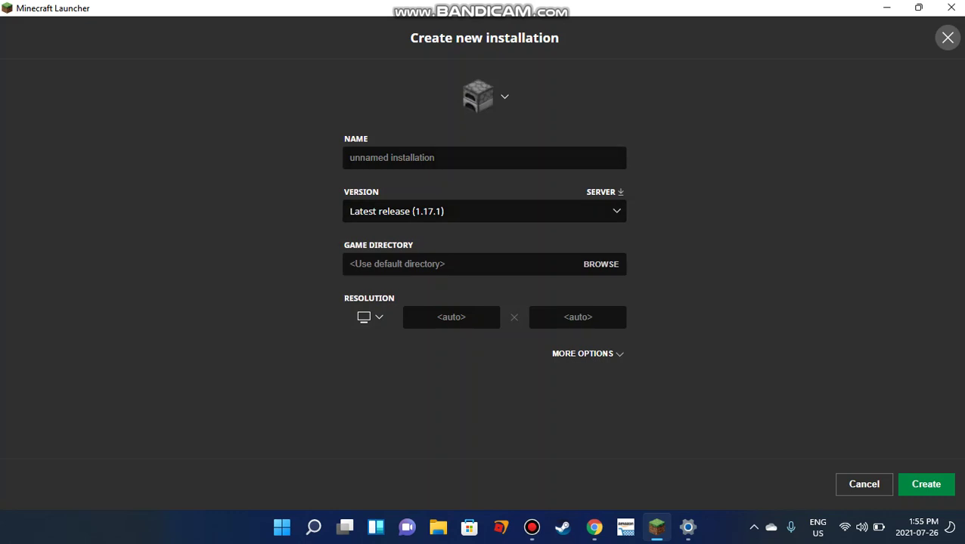
{"action": "left_click", "coordinate": [484, 211]}
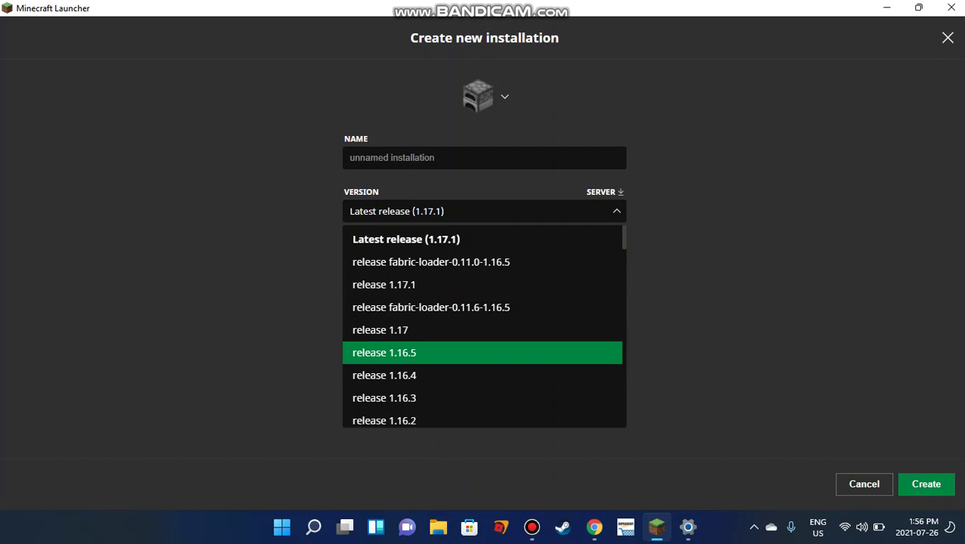
{"action": "left_click", "coordinate": [423, 353]}
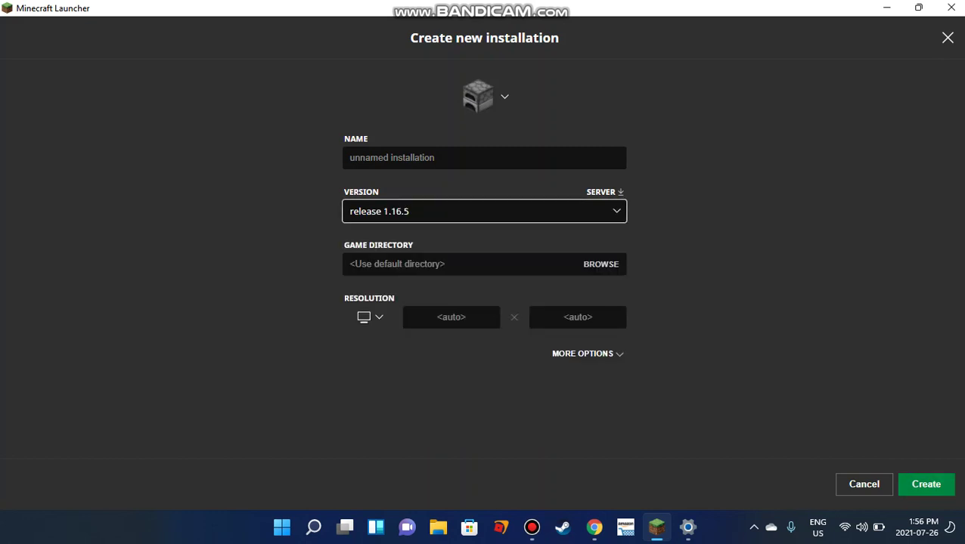
{"action": "left_click", "coordinate": [926, 484]}
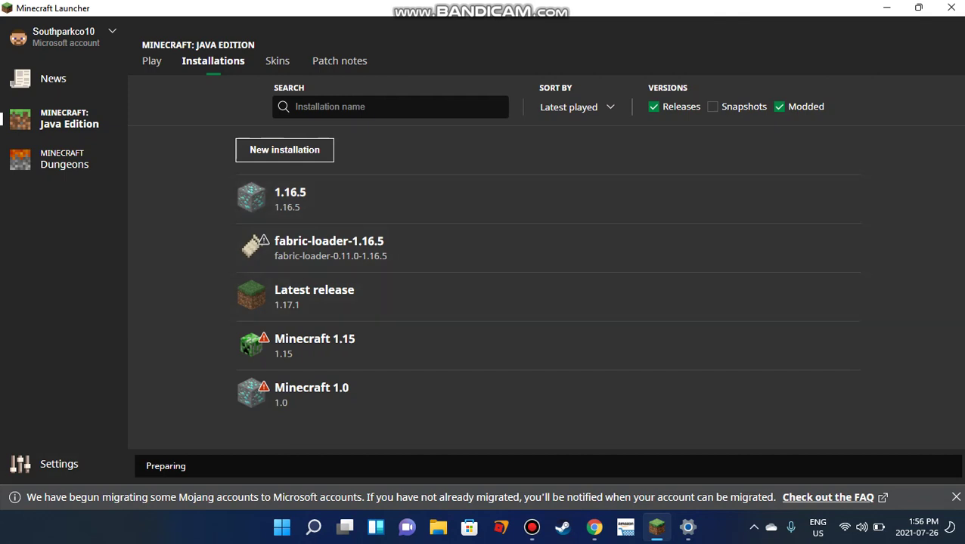
{"action": "left_click", "coordinate": [151, 60]}
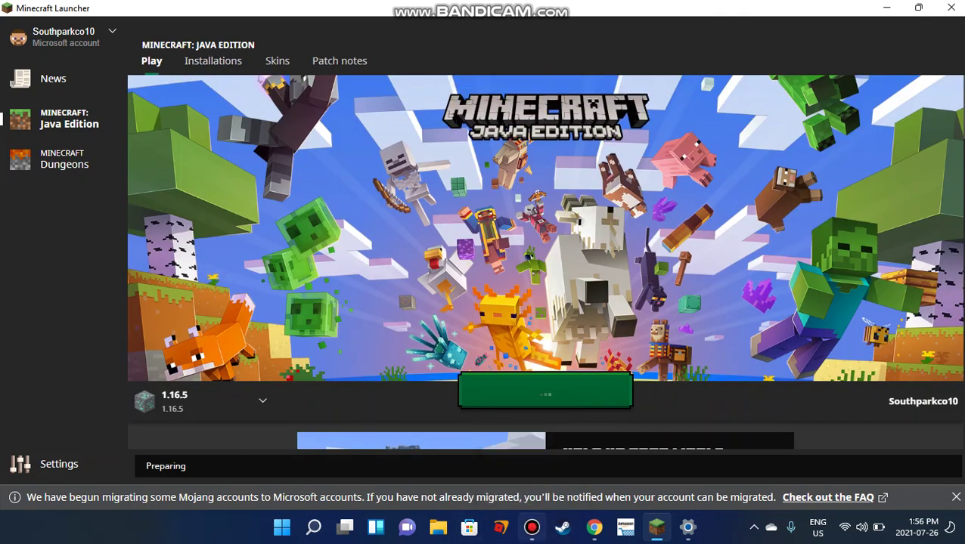
Quit the running Minecraft 1.16.5 game from its title screen
{"action": "left_click", "coordinate": [532, 527]}
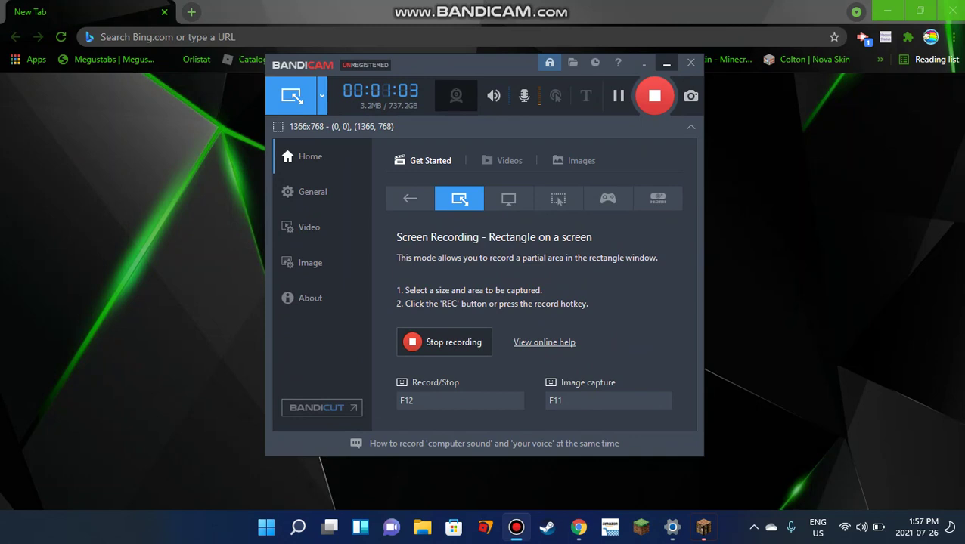
{"action": "left_click", "coordinate": [666, 62]}
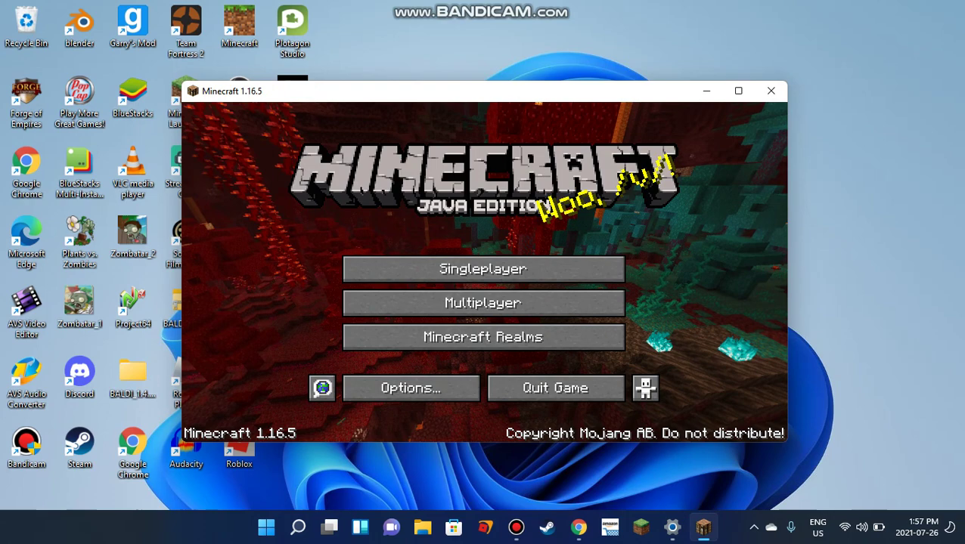
{"action": "left_click", "coordinate": [554, 388]}
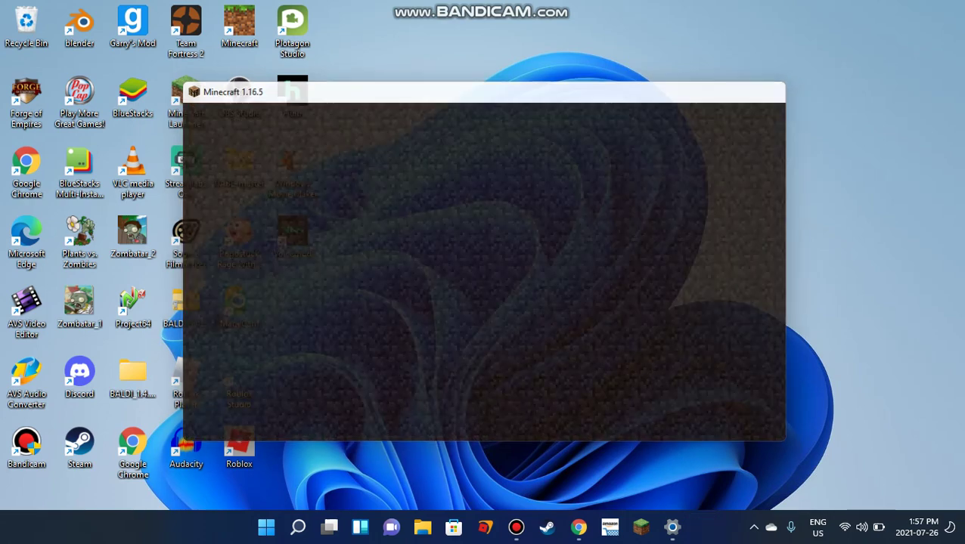
Switch to Chrome, download the Windows .EXE Fabric installer from fabricmc.net and run the downloaded file
{"action": "left_click", "coordinate": [595, 527]}
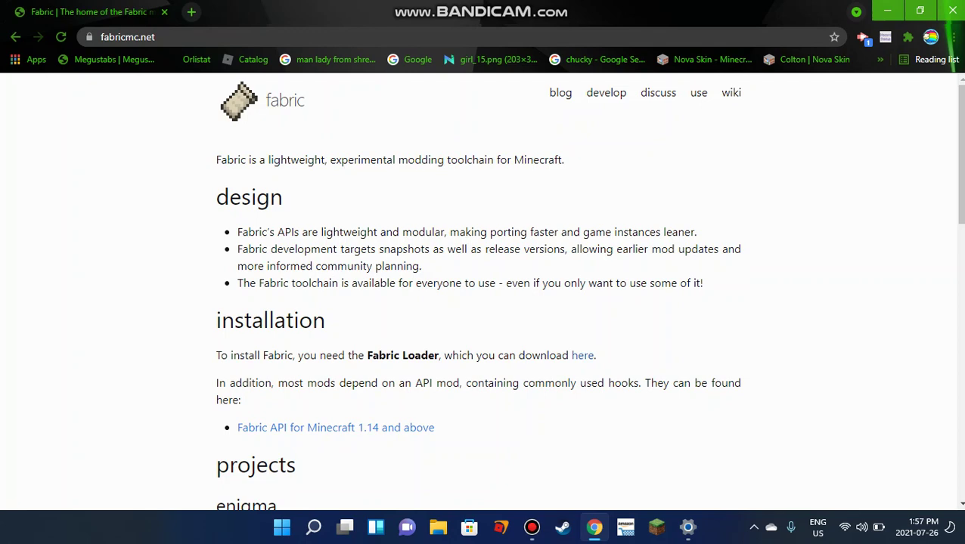
{"action": "left_click", "coordinate": [582, 355]}
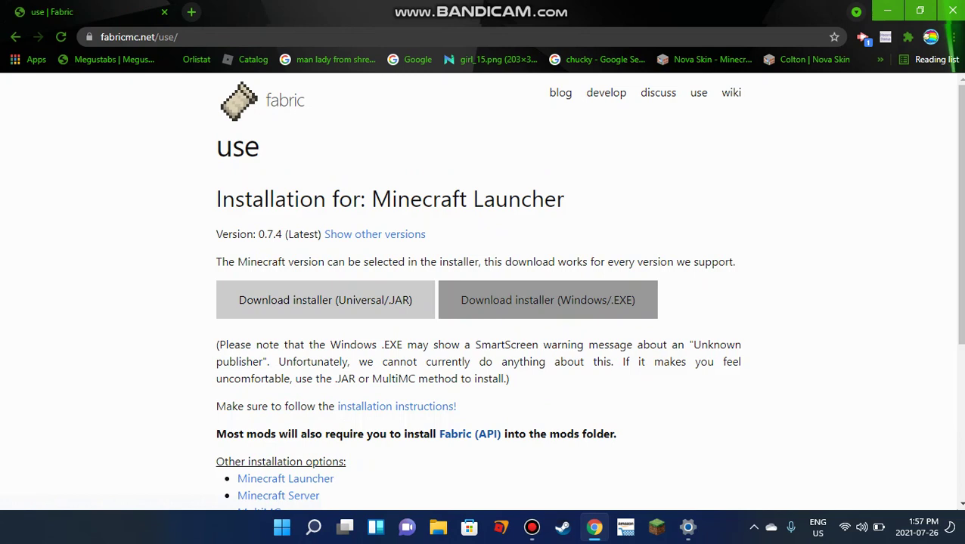
{"action": "left_click", "coordinate": [547, 300]}
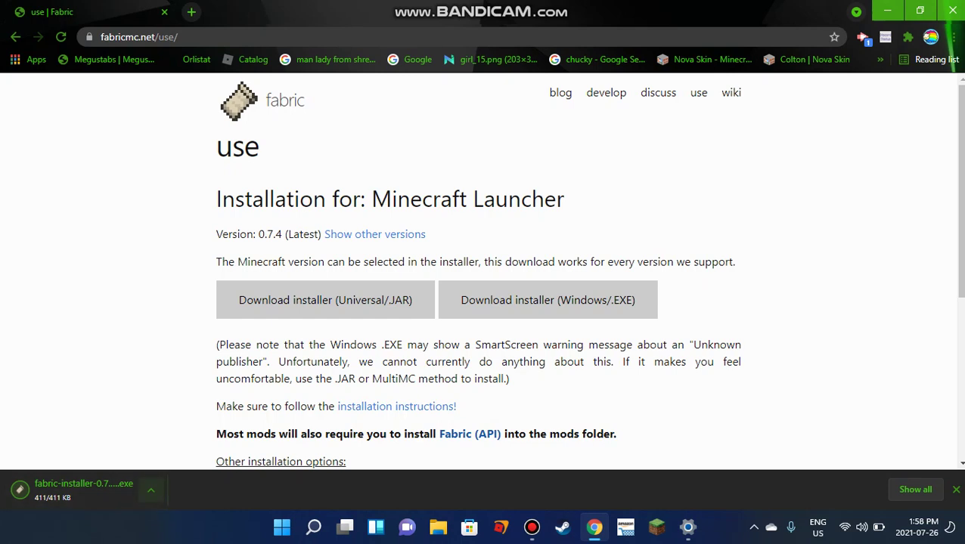
{"action": "left_click", "coordinate": [150, 490]}
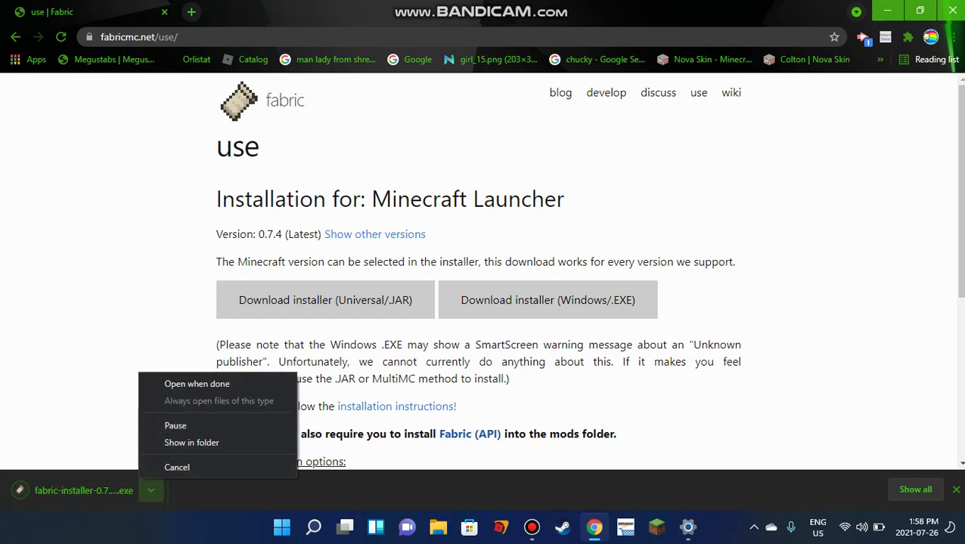
{"action": "left_click", "coordinate": [151, 490]}
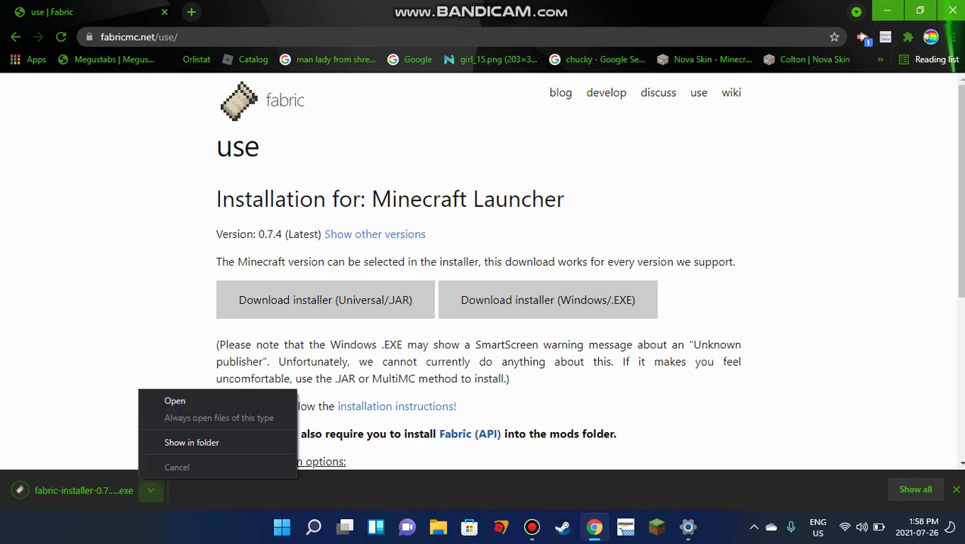
{"action": "left_click", "coordinate": [172, 400]}
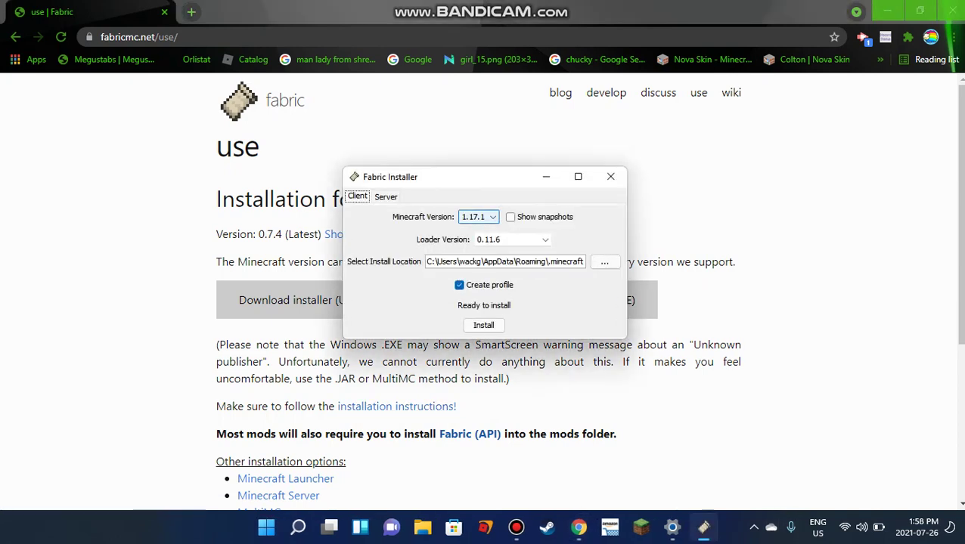
Install Fabric Loader version 0.11.0 for Minecraft 1.16.5 on the client and close the Fabric Installer
{"action": "left_click", "coordinate": [477, 217]}
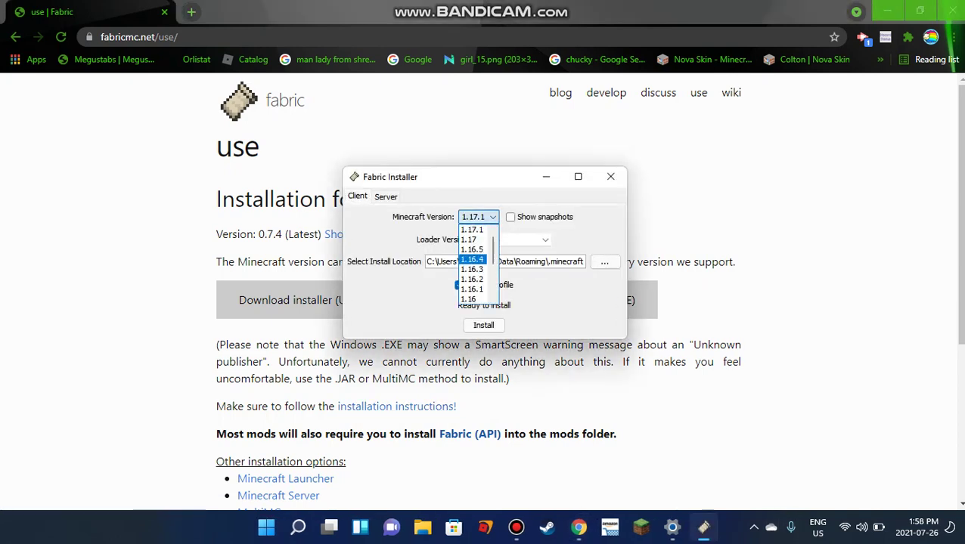
{"action": "left_click", "coordinate": [472, 249]}
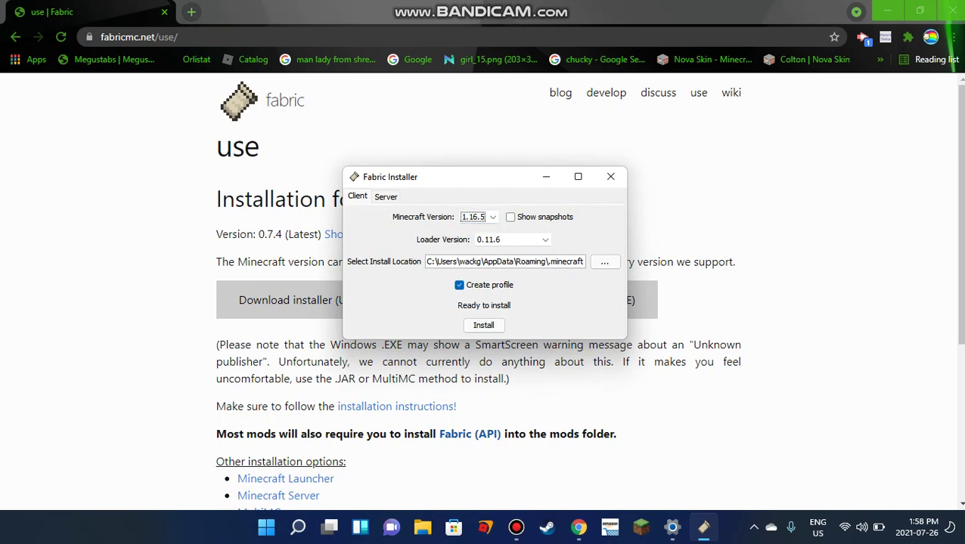
{"action": "left_click", "coordinate": [513, 239]}
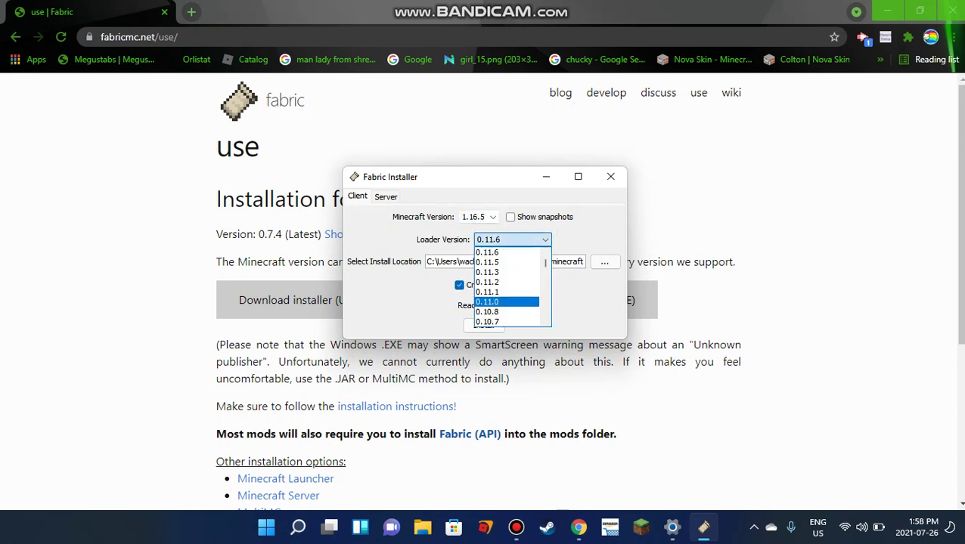
{"action": "left_click", "coordinate": [505, 302]}
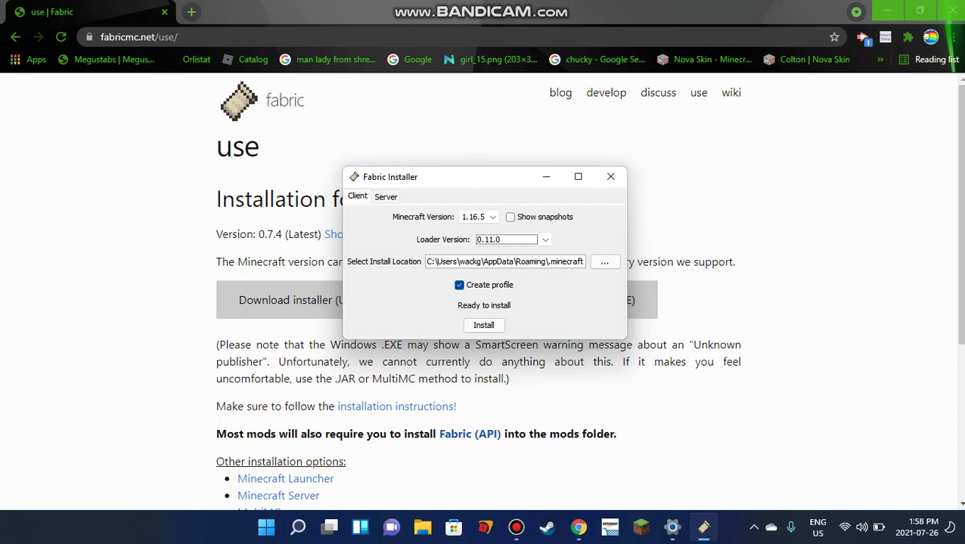
{"action": "left_click", "coordinate": [483, 325]}
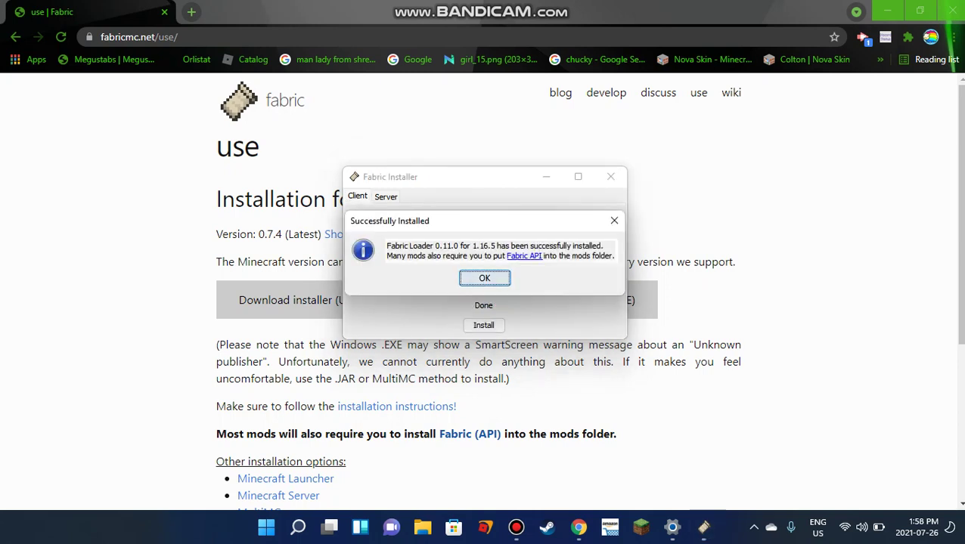
{"action": "left_click", "coordinate": [484, 278]}
{"action": "left_click", "coordinate": [610, 177]}
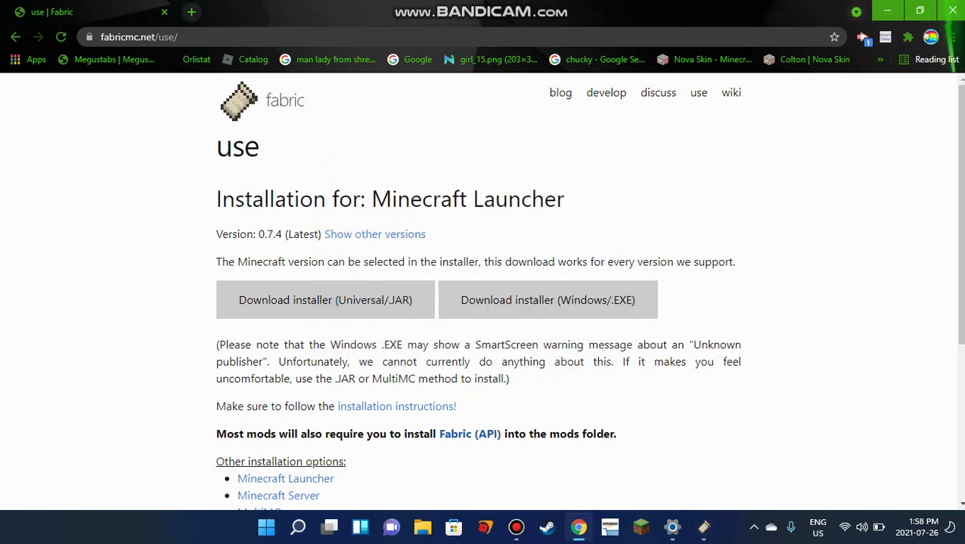
{"action": "left_click", "coordinate": [703, 527]}
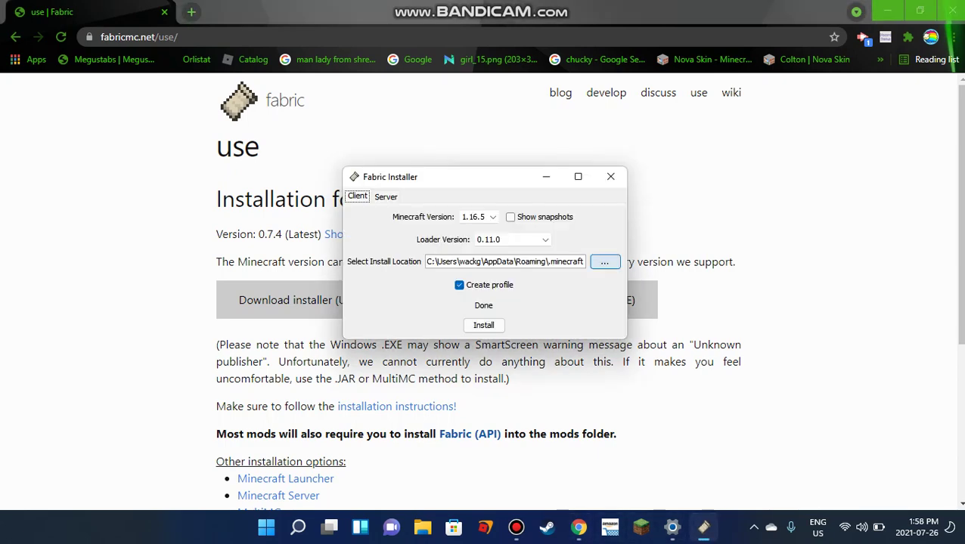
{"action": "left_click", "coordinate": [610, 176]}
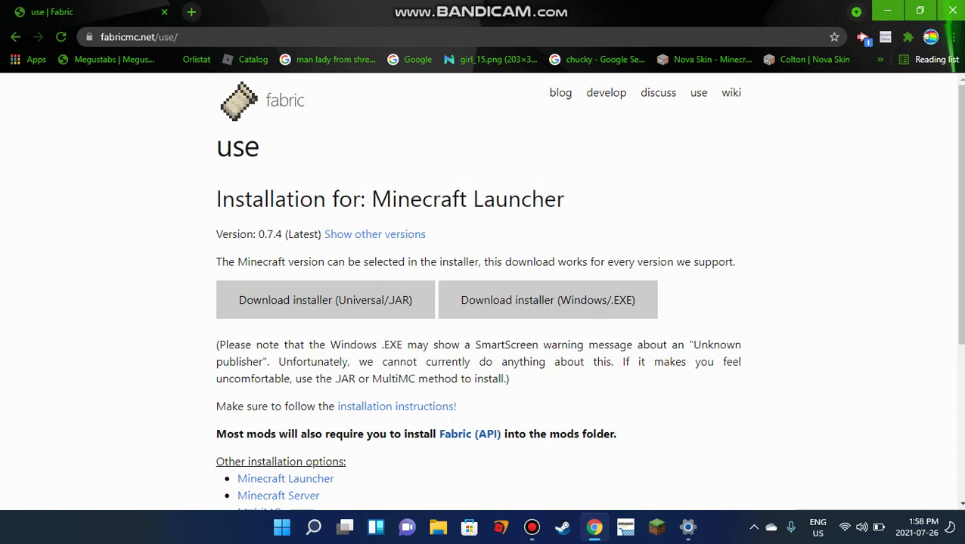
Search the web for "fabric api" in a new browser tab and open the mod's CurseForge page
{"action": "left_click", "coordinate": [191, 11]}
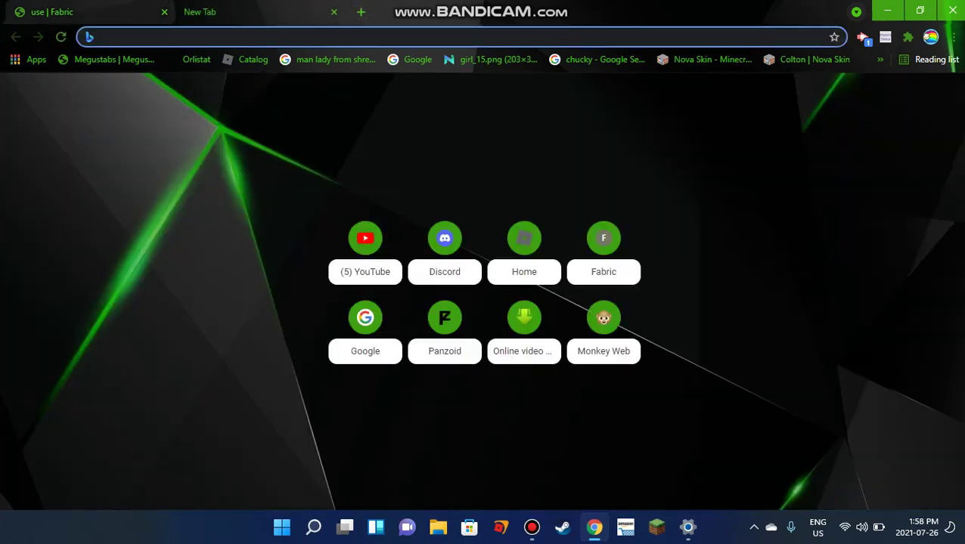
{"action": "type", "text": "fabricmc.net"}
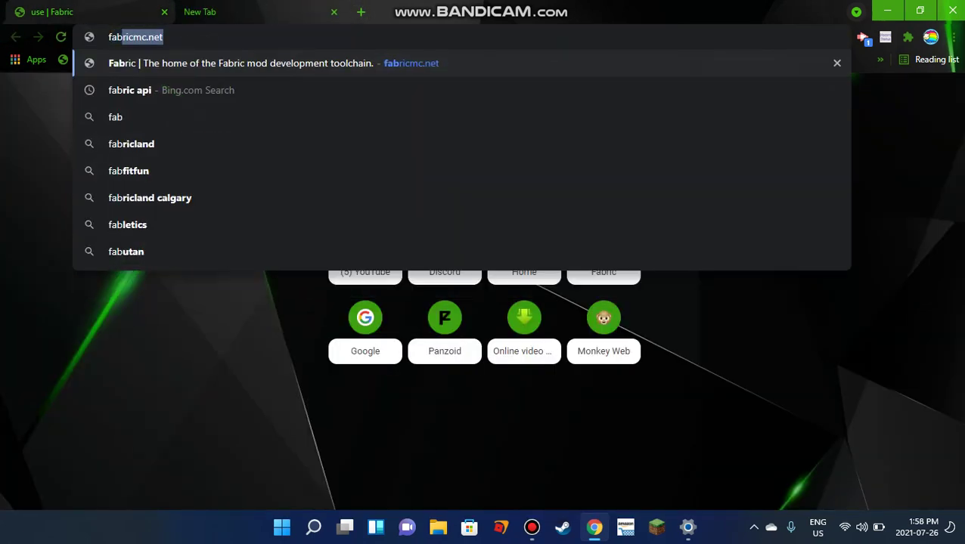
{"action": "key", "text": "Down"}
{"action": "key", "text": "Return"}
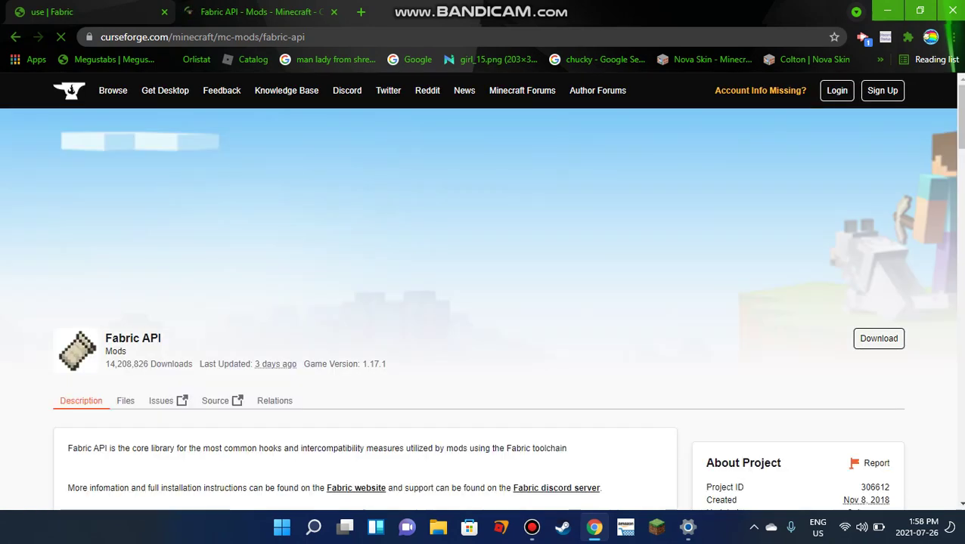
Download the Fabric API file through the download/3398544 link in the page's comments and keep the .jar
{"action": "scroll", "coordinate": [734, 447], "scroll_direction": "down", "scroll_amount": 10}
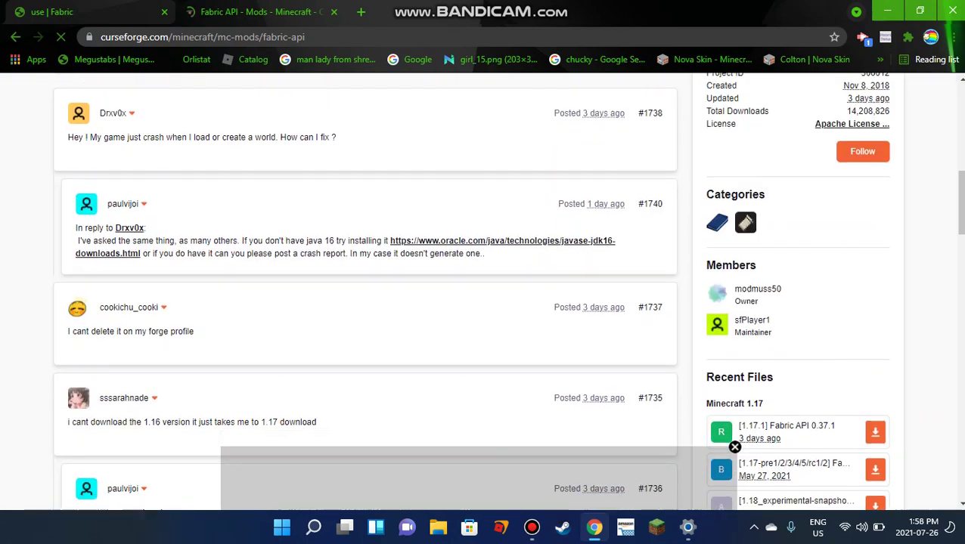
{"action": "scroll", "coordinate": [734, 448], "scroll_direction": "down", "scroll_amount": 1}
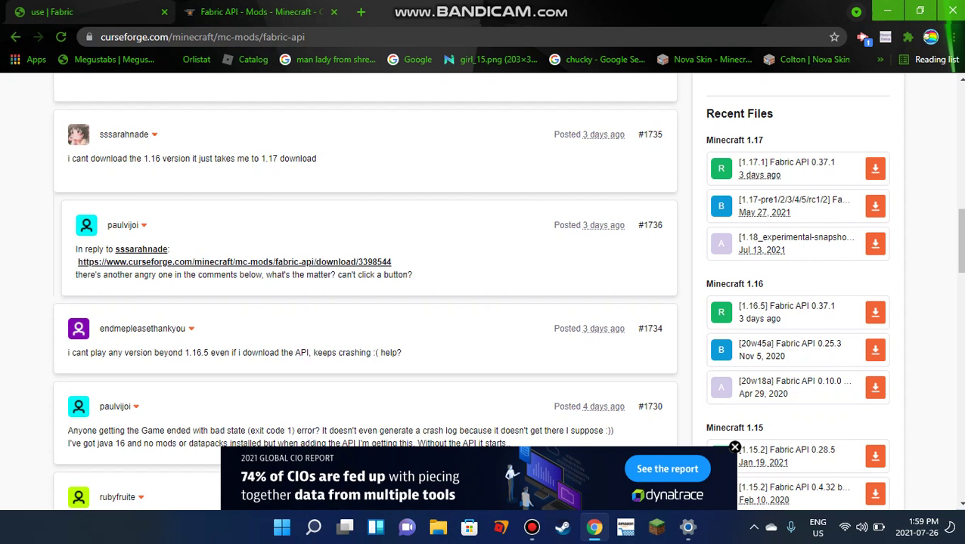
{"action": "left_click", "coordinate": [234, 261]}
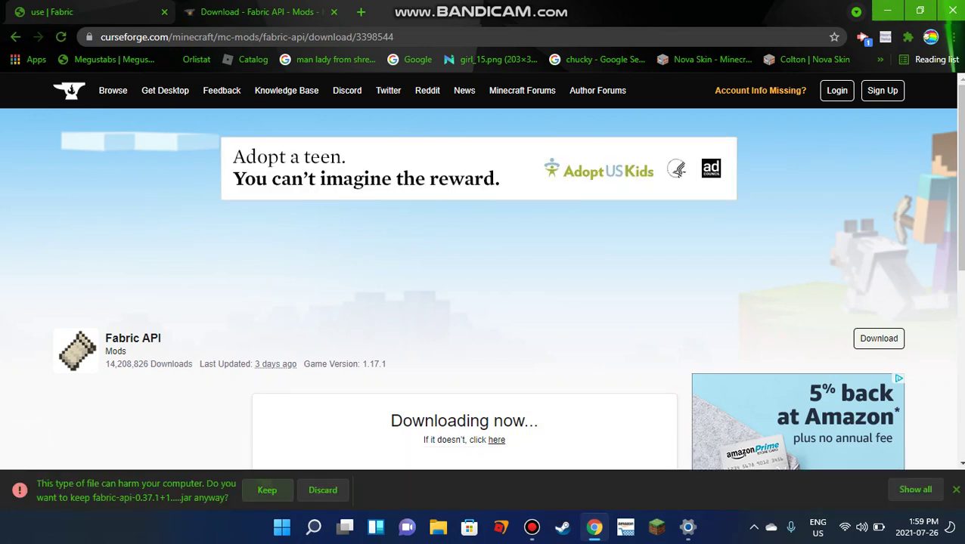
{"action": "left_click", "coordinate": [267, 490]}
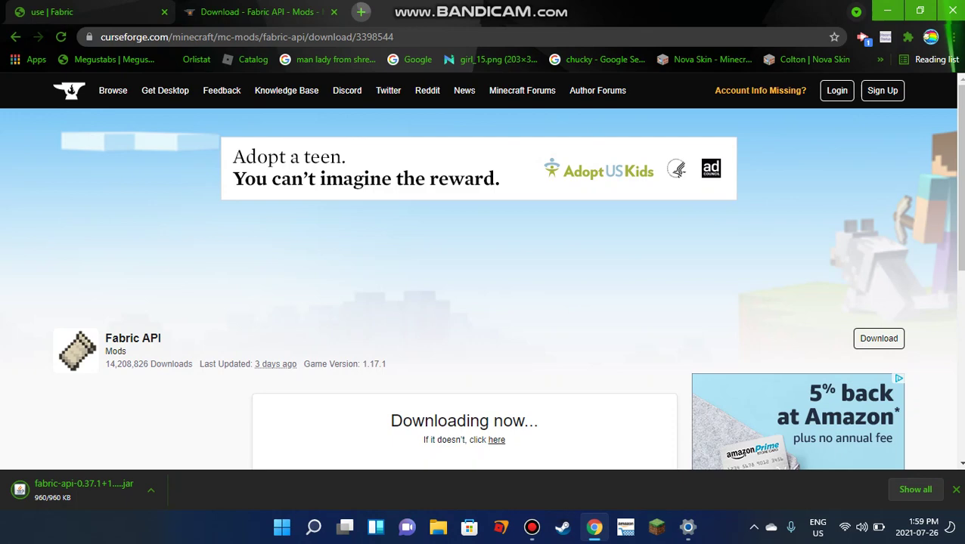
Search for "chunk in a globe mod" in another new browser tab and open the mod's CurseForge page
{"action": "key", "text": "ctrl+t"}
{"action": "type", "text": "chu"}
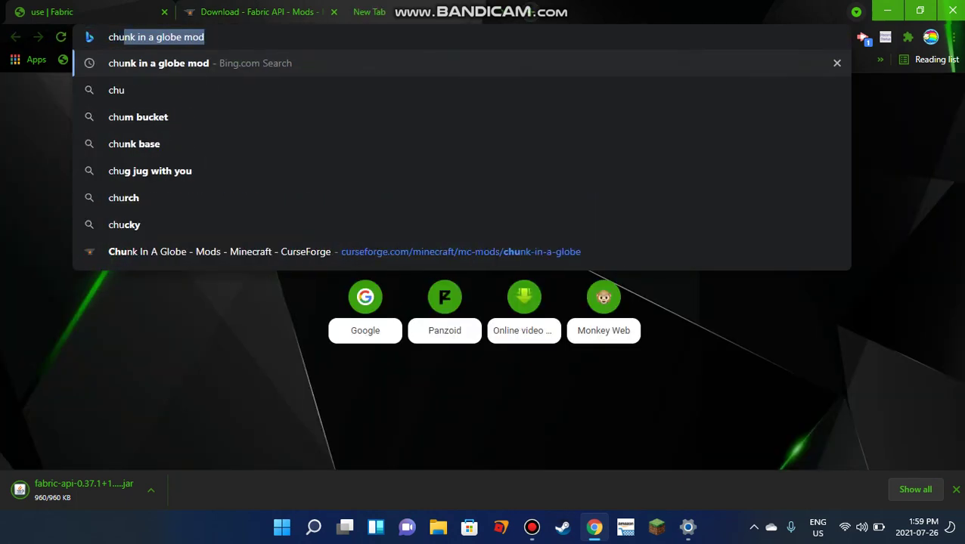
{"action": "key", "text": "Return"}
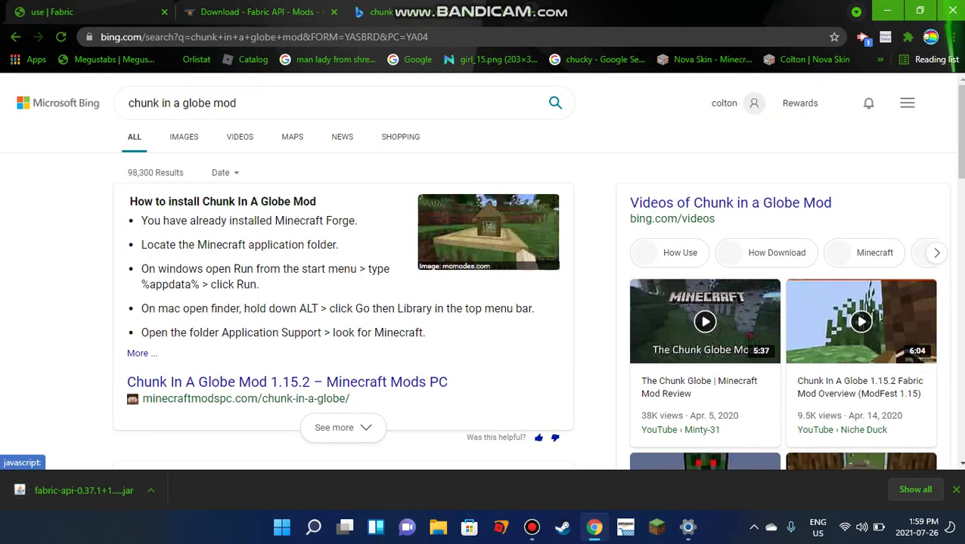
{"action": "scroll", "coordinate": [303, 303], "scroll_direction": "down", "scroll_amount": 5}
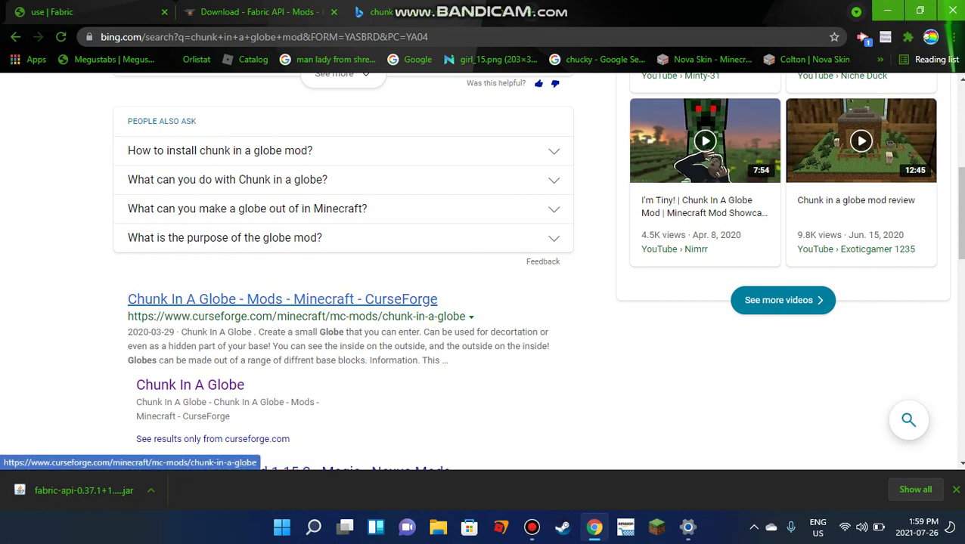
{"action": "left_click", "coordinate": [282, 299]}
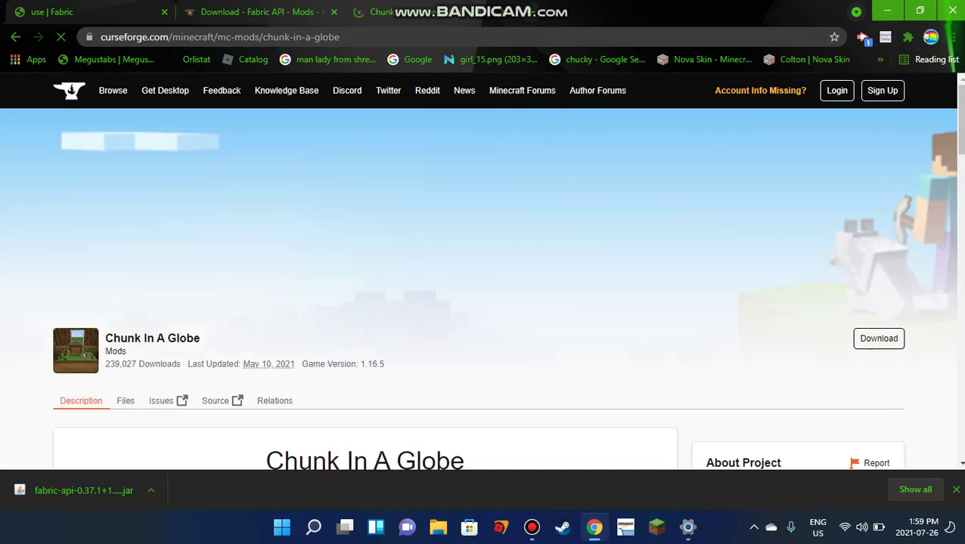
Download the May 10, 2021 chunk-in-a-globe-1.16.5 file from the mod page's recent files and keep the .jar
{"action": "scroll", "coordinate": [482, 287], "scroll_direction": "down", "scroll_amount": 1}
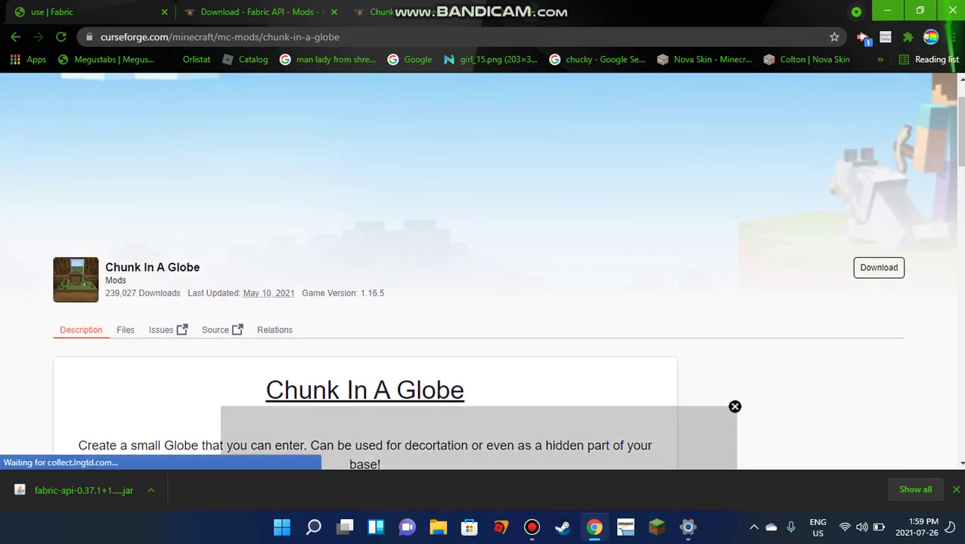
{"action": "double_click", "coordinate": [372, 294]}
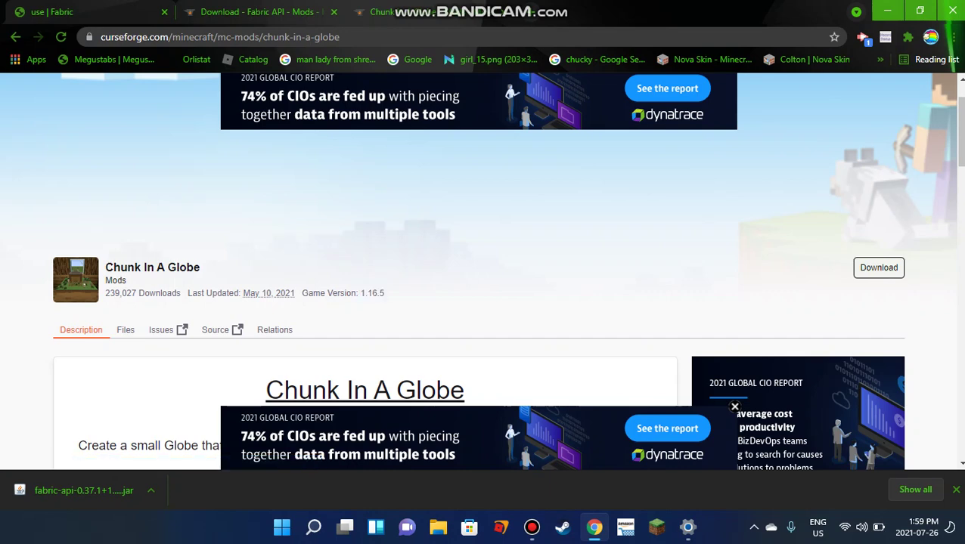
{"action": "scroll", "coordinate": [482, 272], "scroll_direction": "down", "scroll_amount": 9}
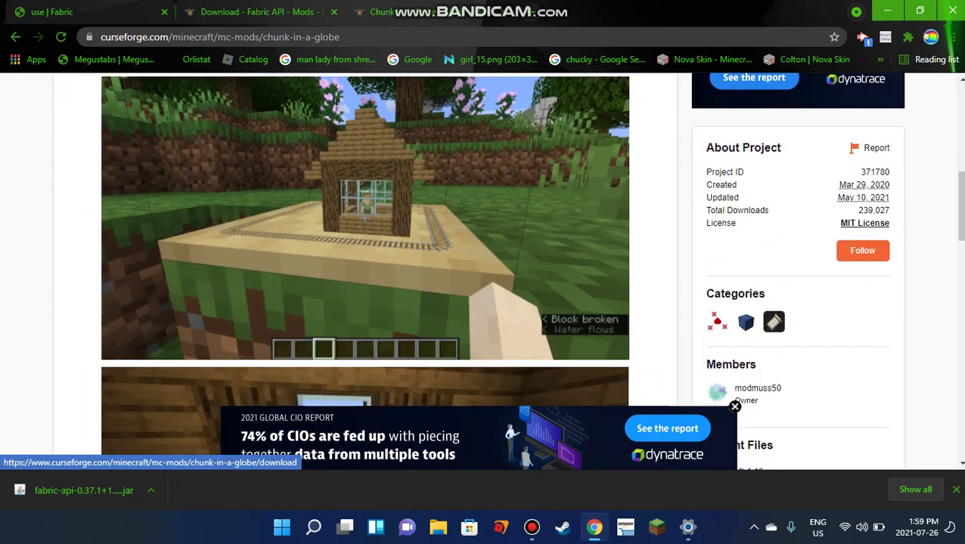
{"action": "scroll", "coordinate": [790, 214], "scroll_direction": "down", "scroll_amount": 1}
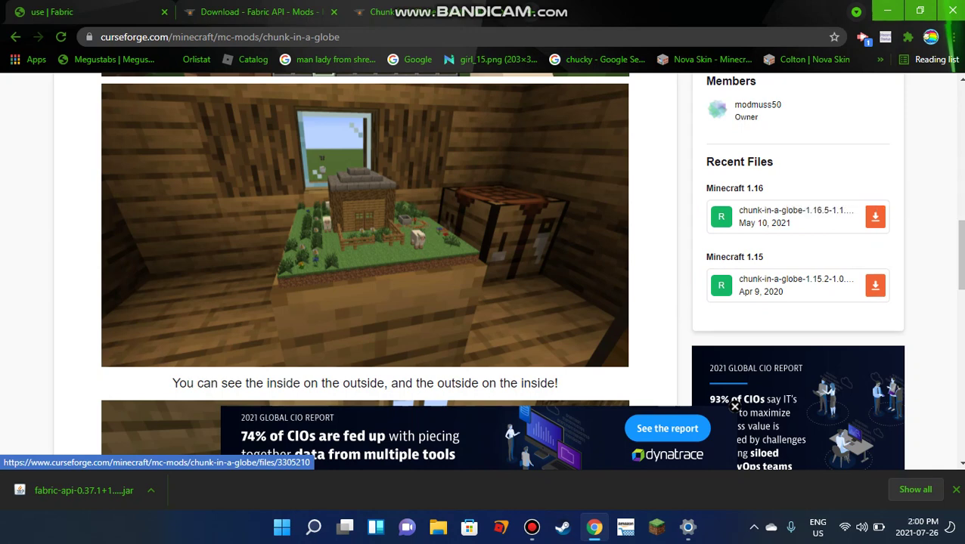
{"action": "left_click", "coordinate": [874, 217]}
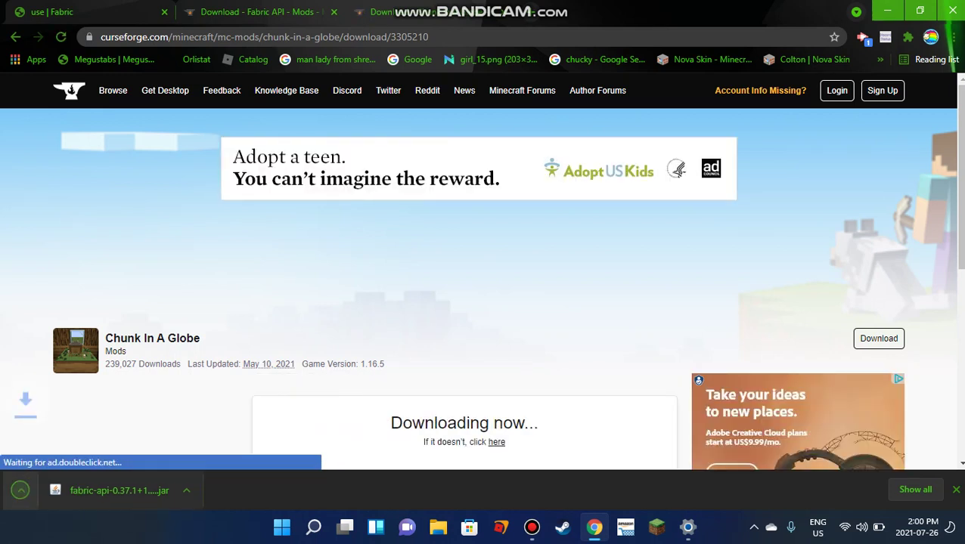
{"action": "left_click", "coordinate": [267, 490]}
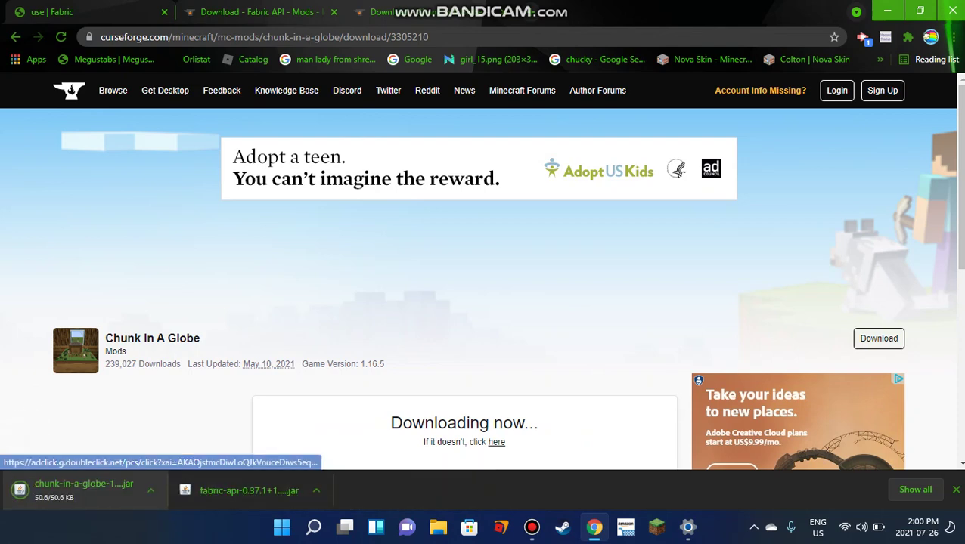
Shrink the browser window, copy the downloaded fabric-api and chunk-in-a-globe .jar files to the desktop, and close the browser
{"action": "left_click", "coordinate": [919, 11]}
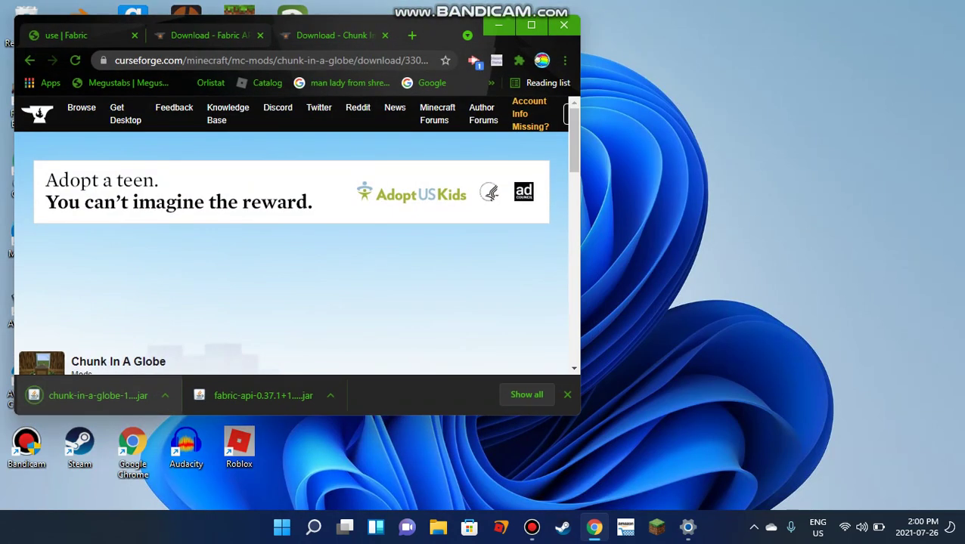
{"action": "left_click_drag", "start_coordinate": [263, 395], "coordinate": [931, 25]}
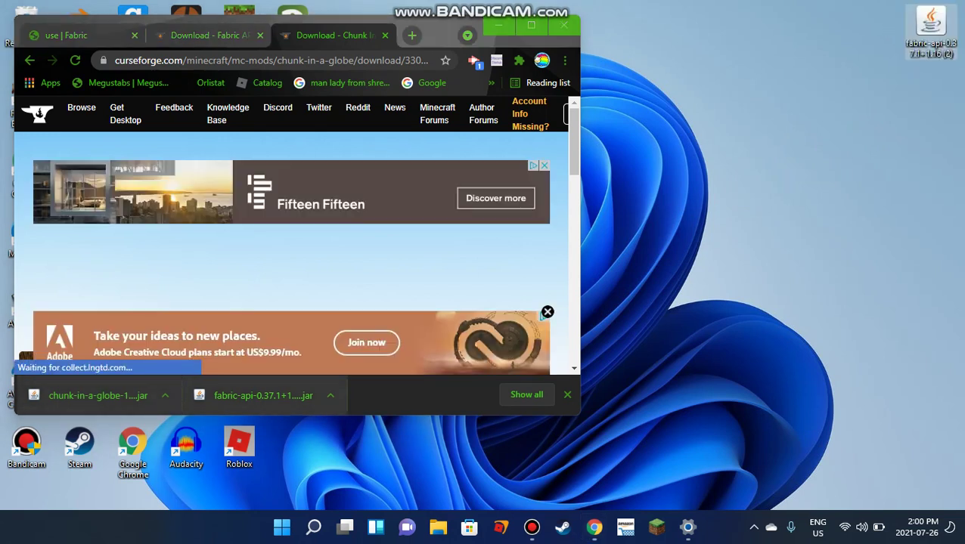
{"action": "left_click_drag", "start_coordinate": [95, 396], "coordinate": [877, 27]}
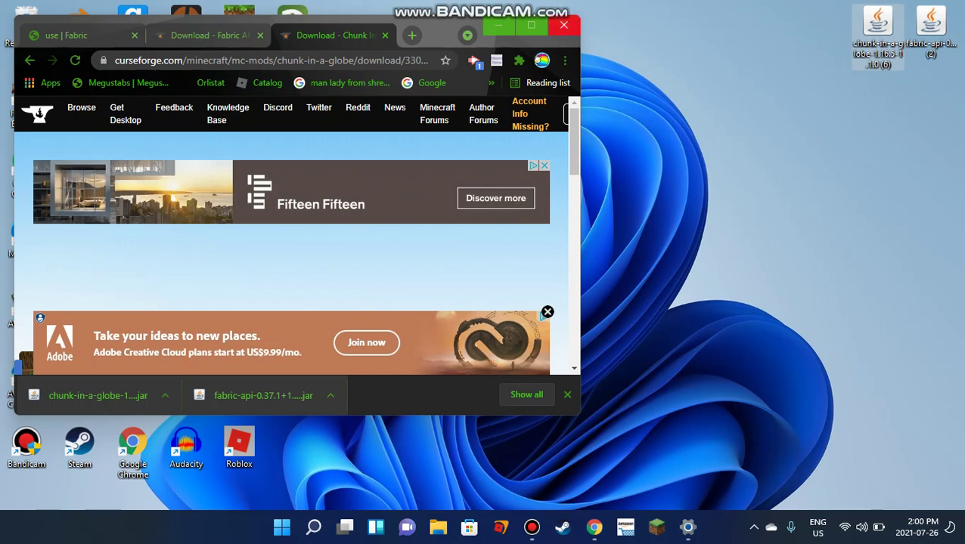
{"action": "left_click", "coordinate": [564, 25]}
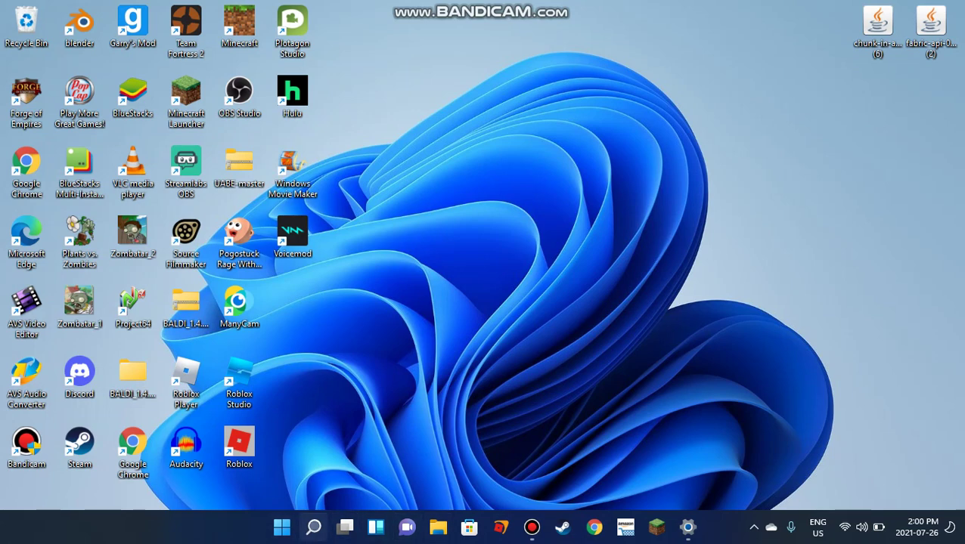
Search Windows for %appdata%, open the Roaming folder and enter its .minecraft folder
{"action": "left_click", "coordinate": [313, 527]}
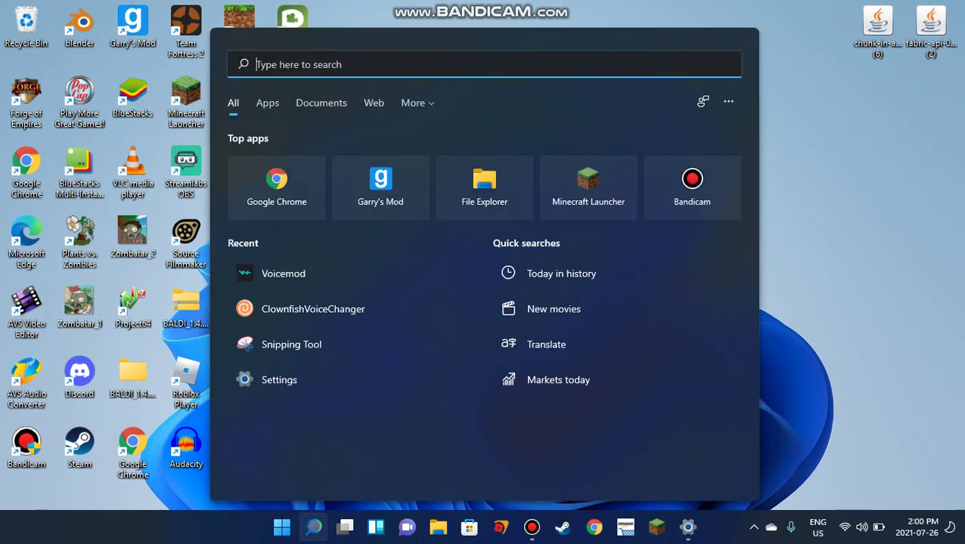
{"action": "type", "text": "%ap"}
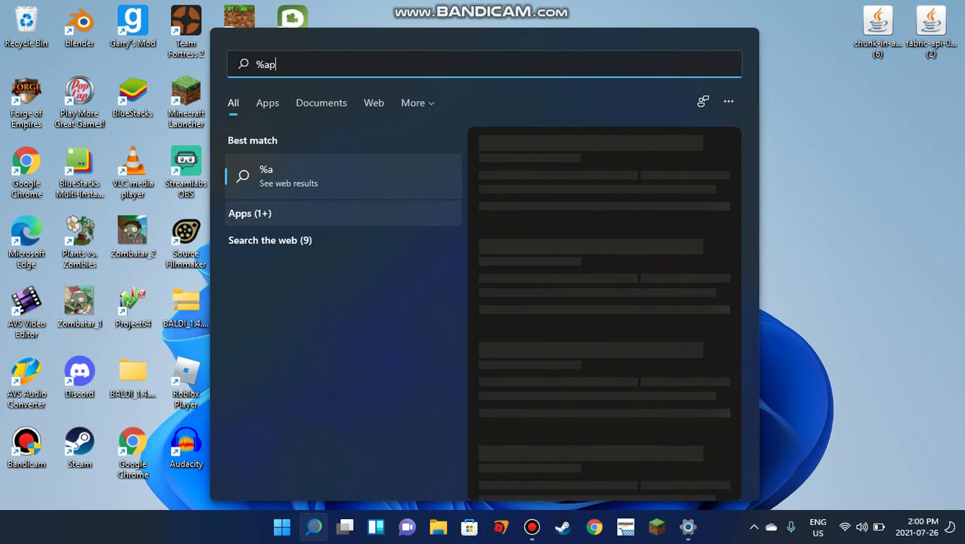
{"action": "type", "text": "pdata%"}
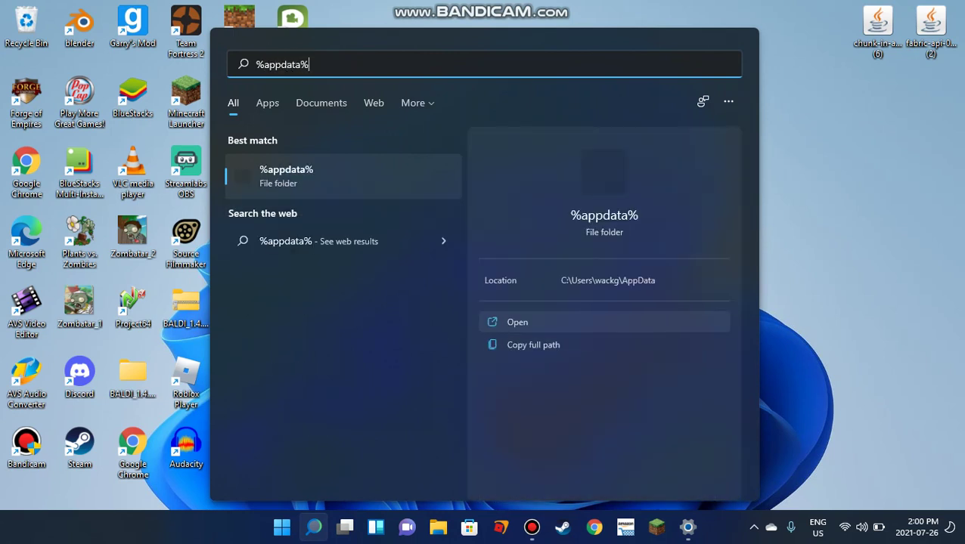
{"action": "key", "text": "Return"}
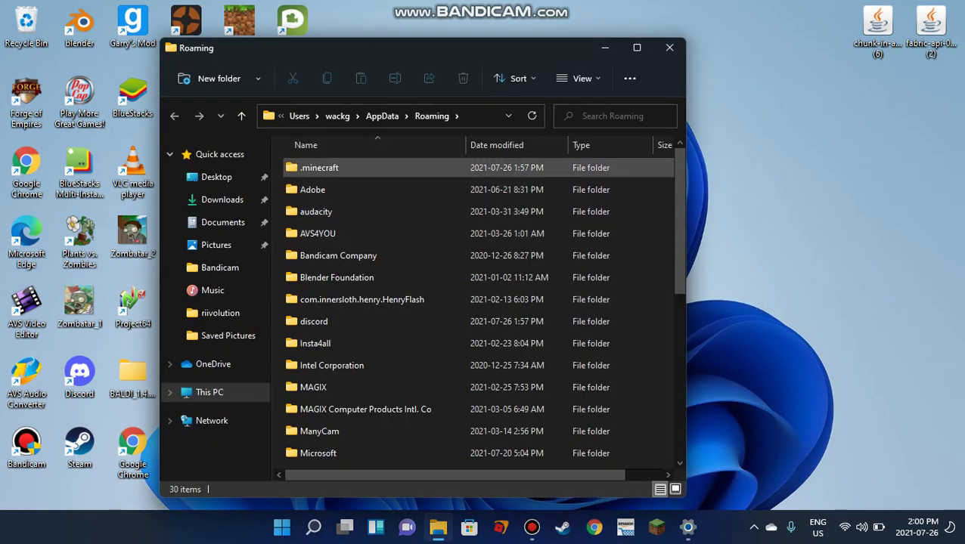
{"action": "double_click", "coordinate": [317, 167]}
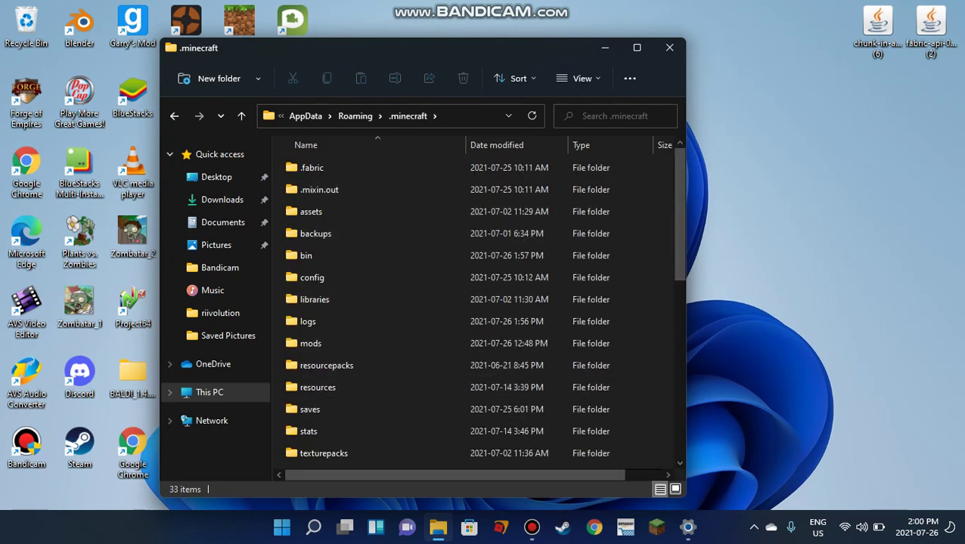
{"action": "right_click", "coordinate": [668, 186]}
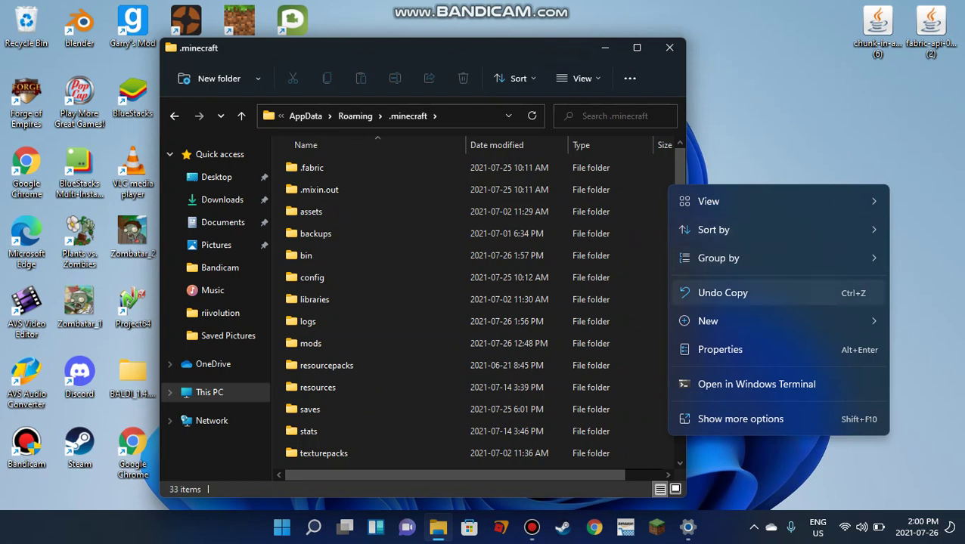
{"action": "mouse_move", "coordinate": [708, 321]}
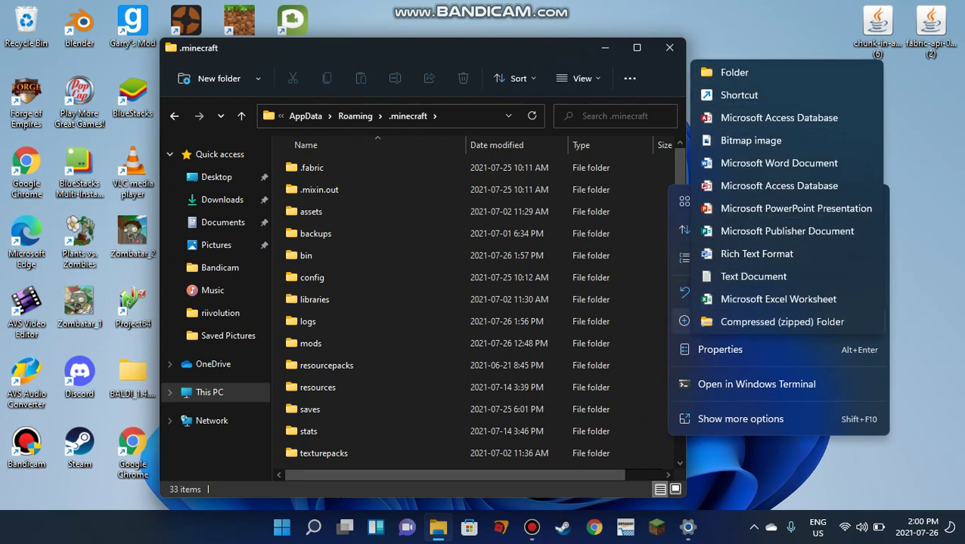
{"action": "key", "text": "Escape"}
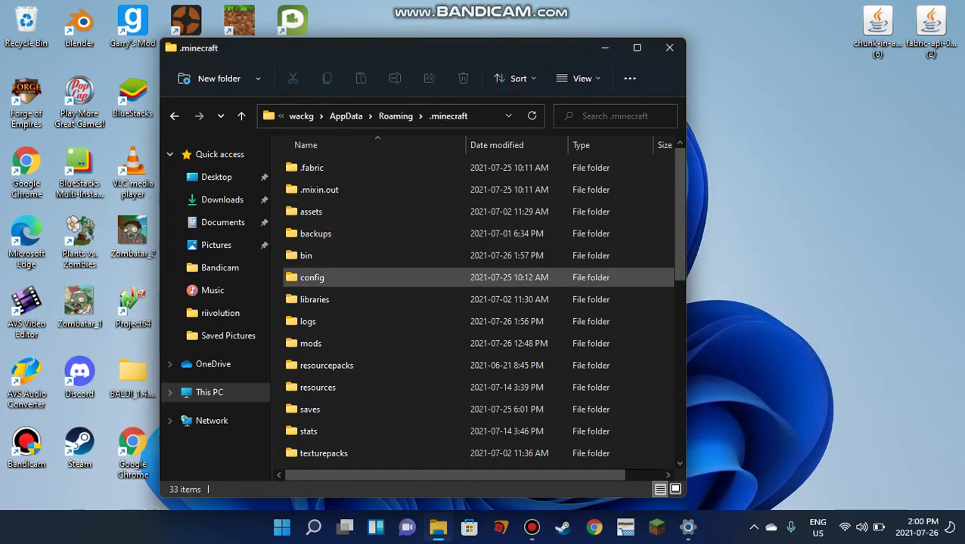
Open the mods folder and move the old chunk-in-a-globe-1.16.5-1.1.0 (4) and fabric-api-0.37.1+1.16 (1) files to the Recycle Bin
{"action": "double_click", "coordinate": [325, 344]}
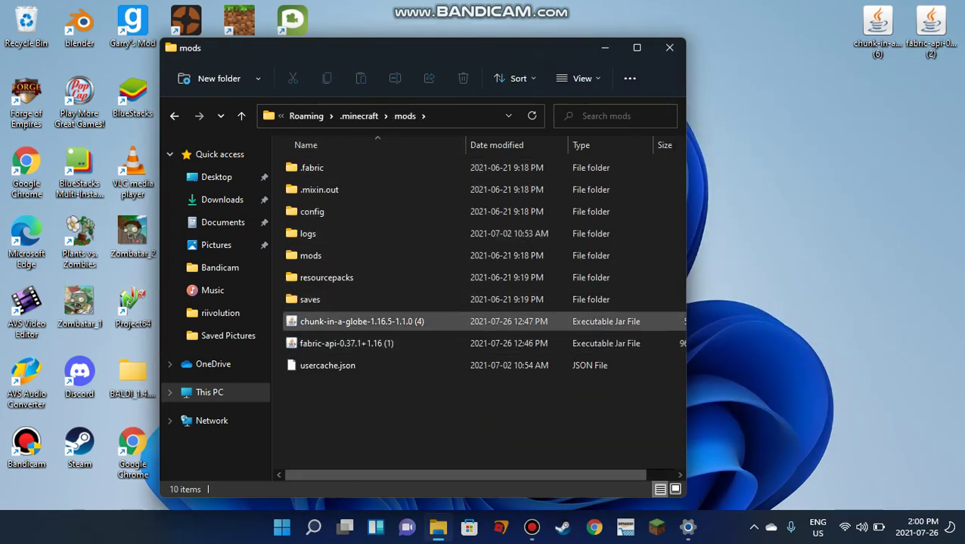
{"action": "left_click", "coordinate": [877, 26]}
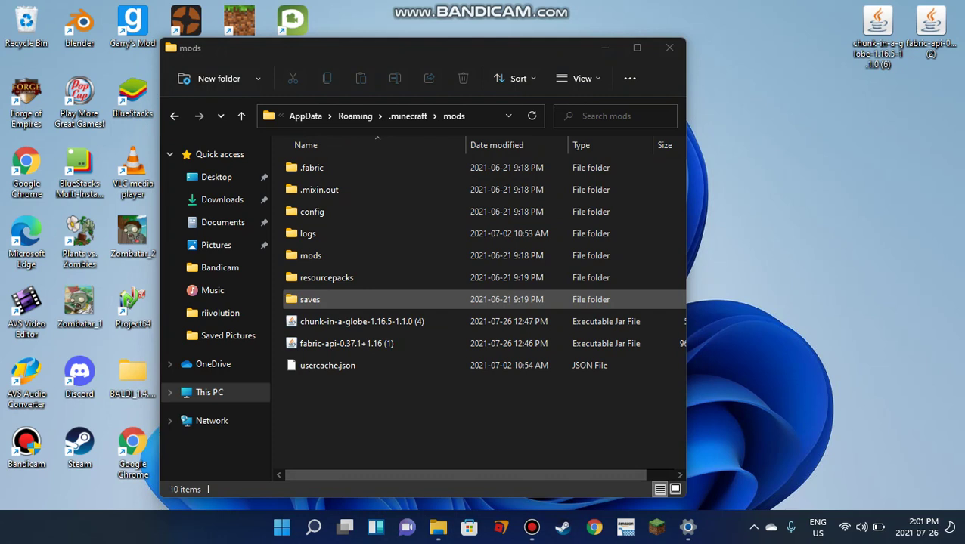
{"action": "left_click_drag", "start_coordinate": [454, 299], "coordinate": [454, 349]}
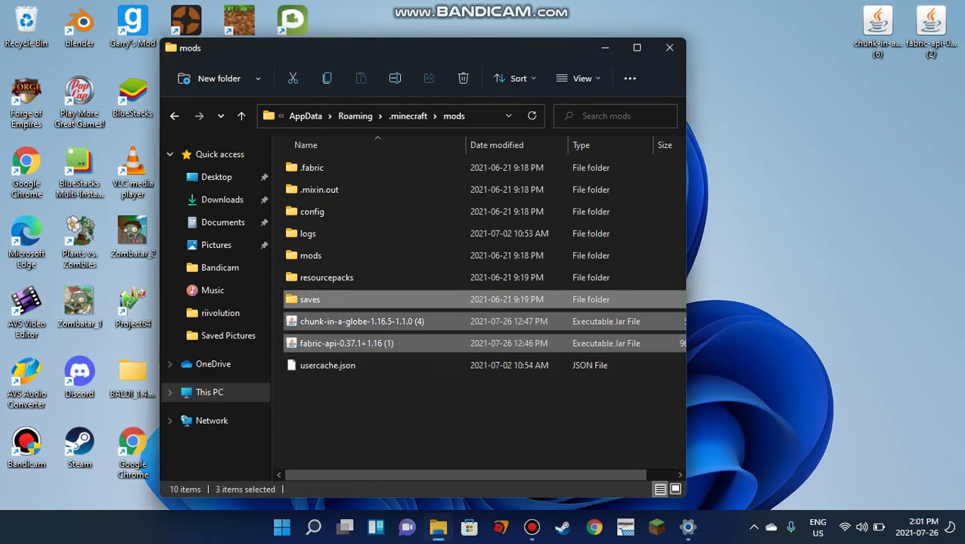
{"action": "left_click", "coordinate": [454, 393]}
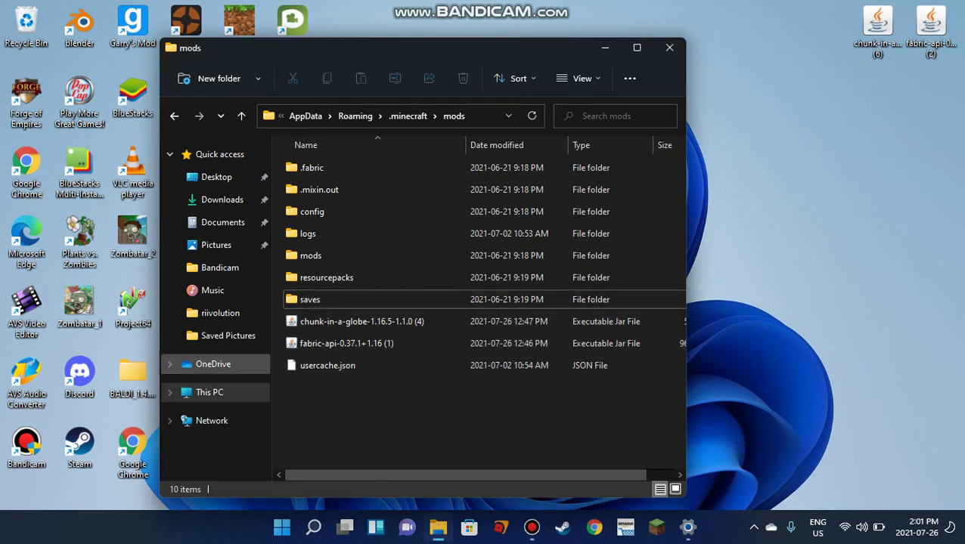
{"action": "left_click", "coordinate": [454, 343]}
{"action": "left_click", "coordinate": [453, 322], "text": "ctrl"}
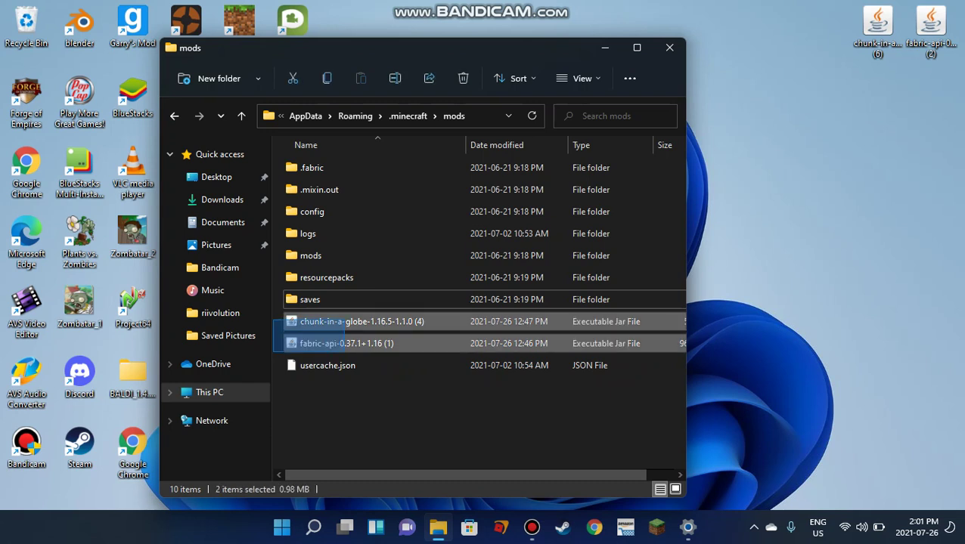
{"action": "left_click_drag", "start_coordinate": [454, 344], "coordinate": [27, 27]}
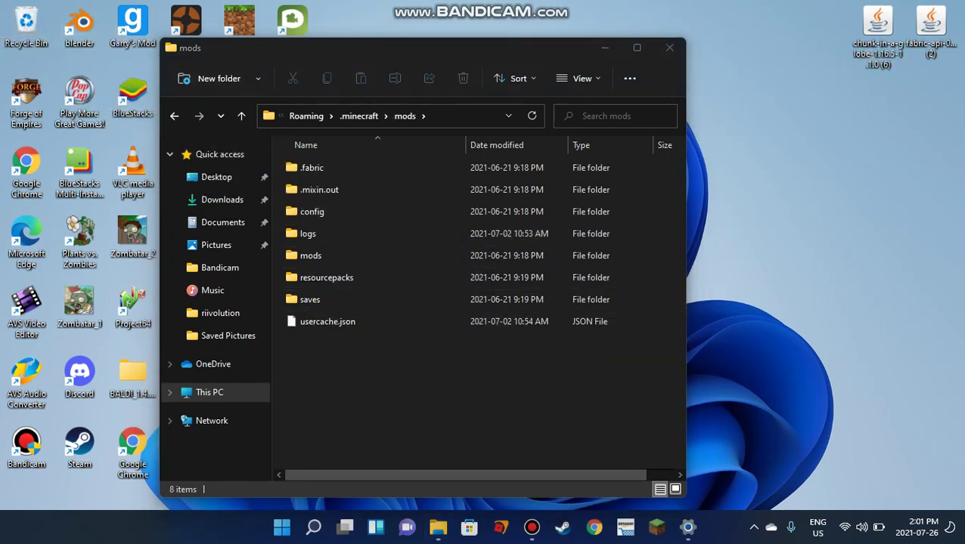
Move the new chunk-in-a-globe and fabric-api .jar files together from the desktop into the mods folder
{"action": "left_click_drag", "start_coordinate": [960, 103], "coordinate": [836, 2]}
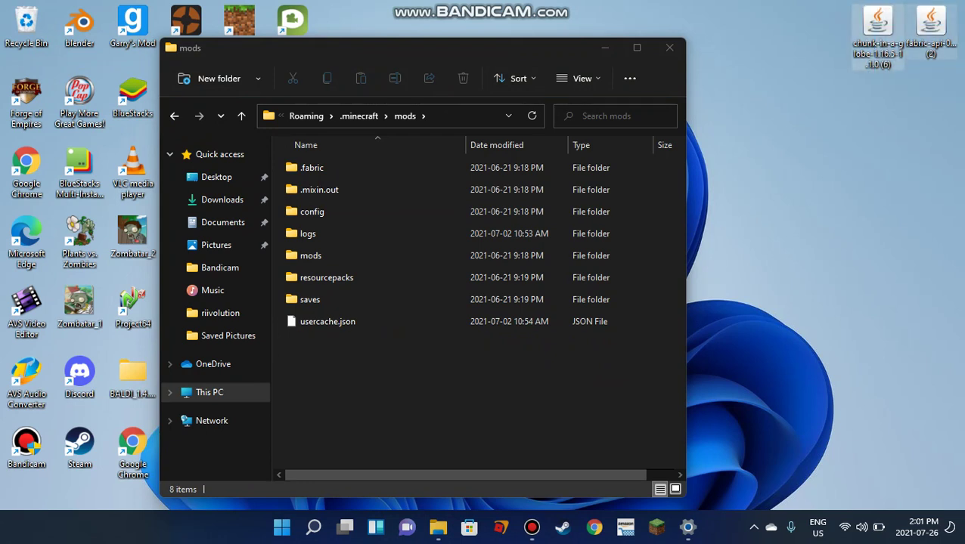
{"action": "left_click_drag", "start_coordinate": [877, 34], "coordinate": [398, 387]}
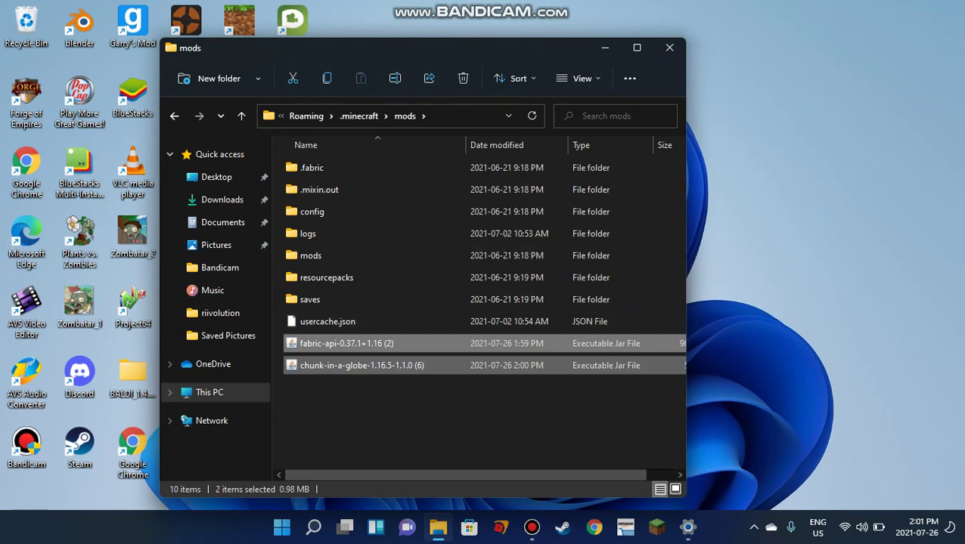
Clear the mods folder window off the desktop and close all open Settings windows
{"action": "key", "text": "super+d"}
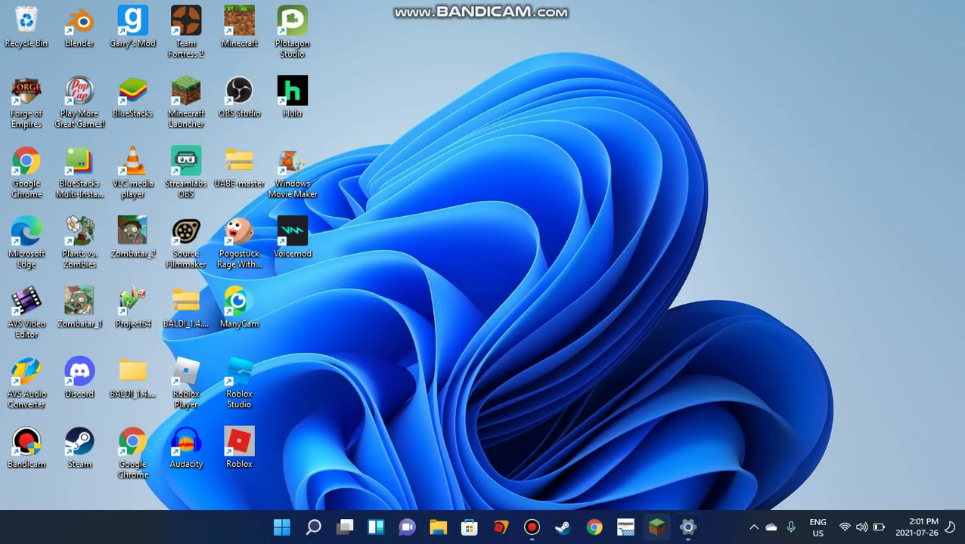
{"action": "right_click", "coordinate": [688, 527]}
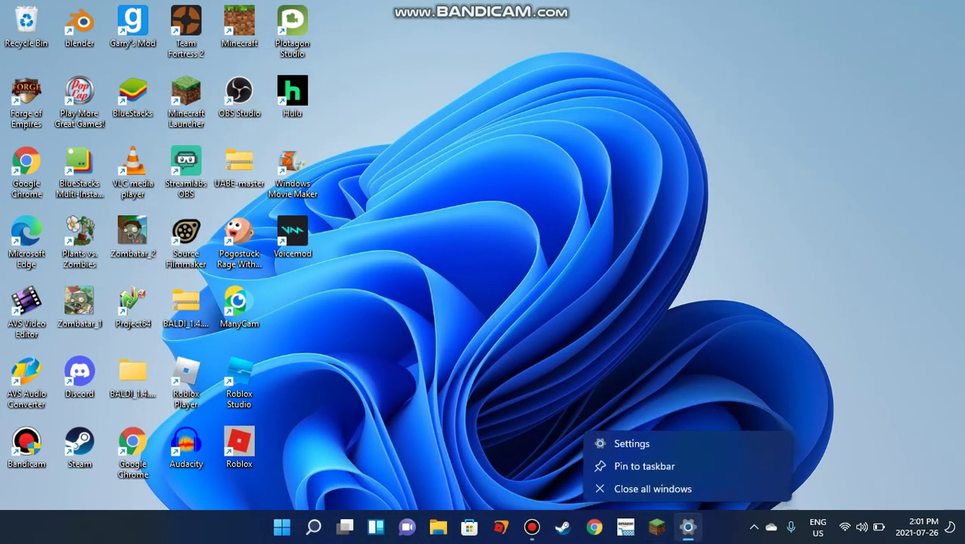
{"action": "left_click", "coordinate": [649, 489]}
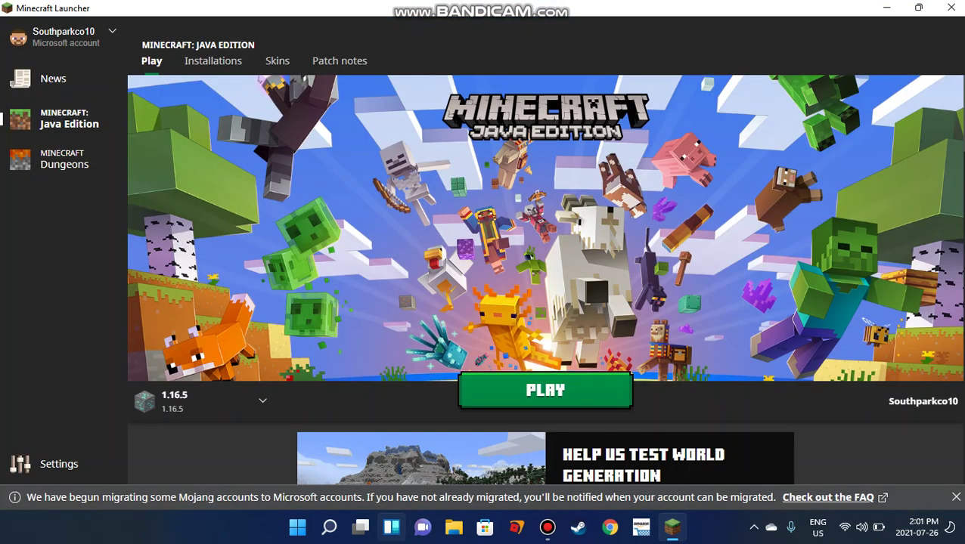
In the Minecraft Launcher, choose the fabric-loader-1.16.5 installation for Java Edition and start the game
{"action": "left_click", "coordinate": [227, 401]}
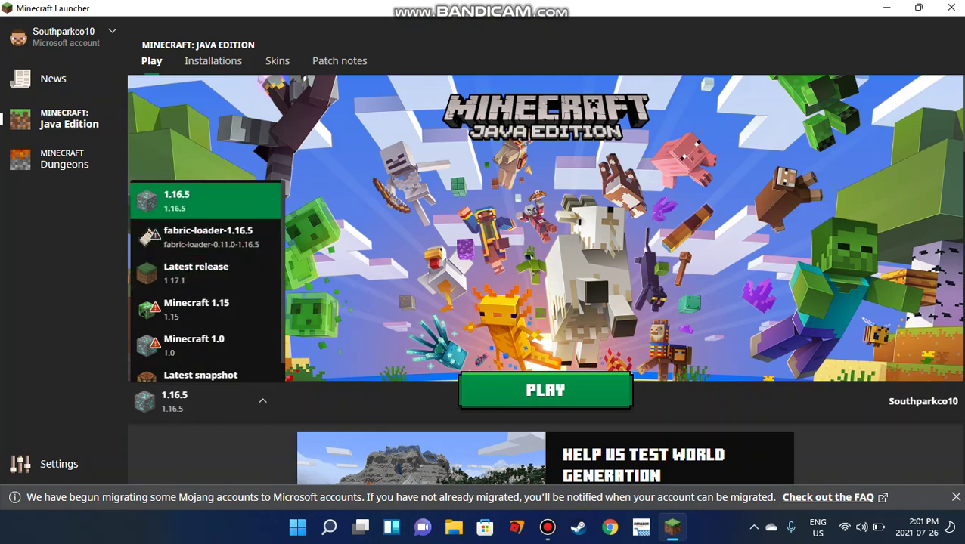
{"action": "left_click", "coordinate": [208, 236]}
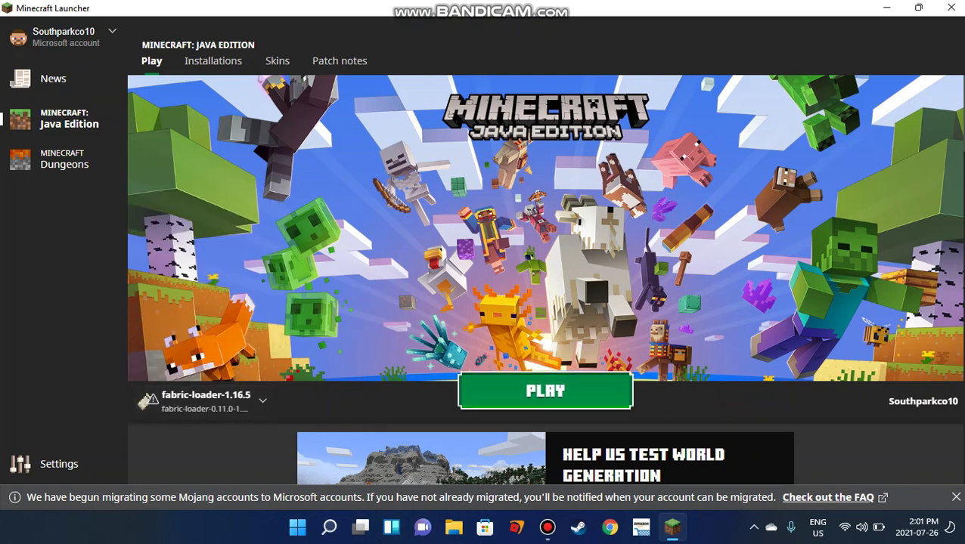
{"action": "left_click", "coordinate": [545, 390]}
{"action": "left_click", "coordinate": [547, 527]}
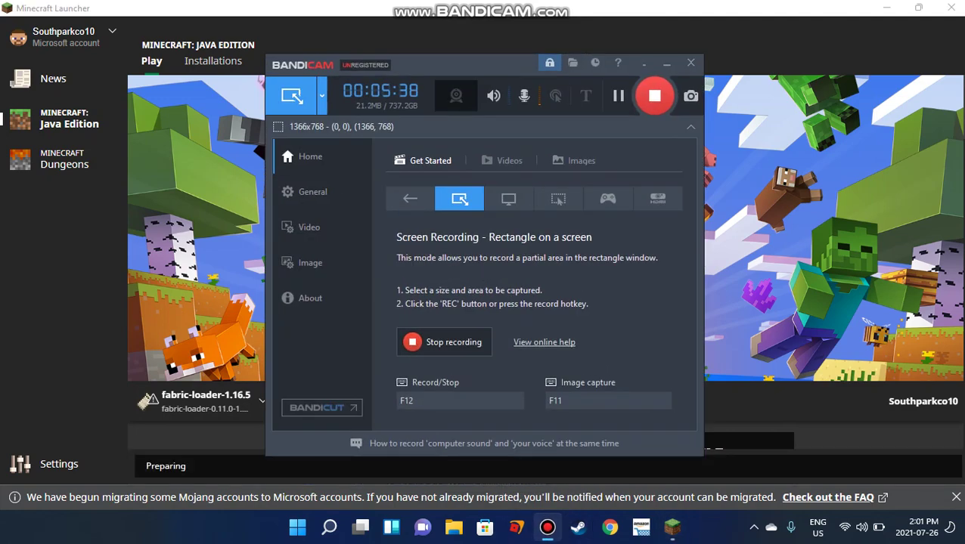
{"action": "left_click", "coordinate": [644, 63]}
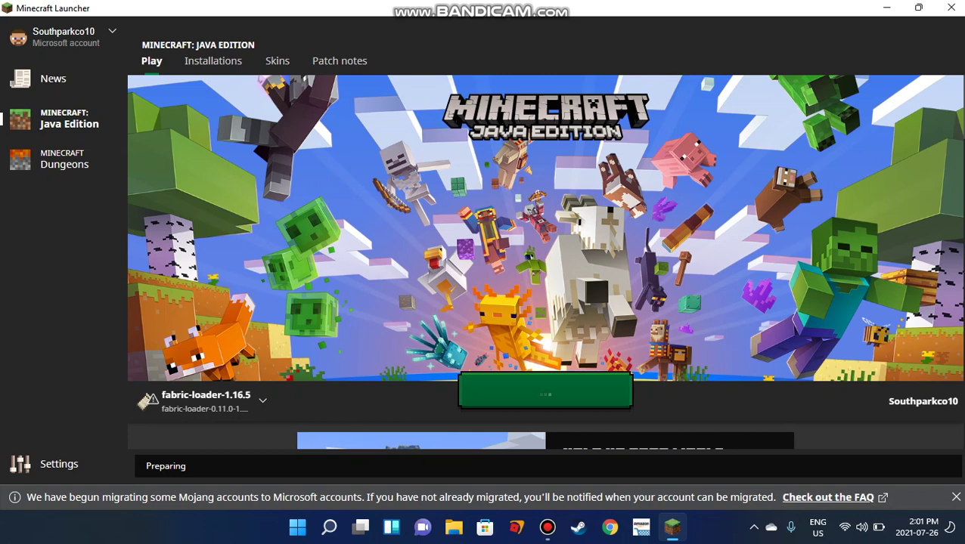
{"action": "left_click", "coordinate": [546, 527]}
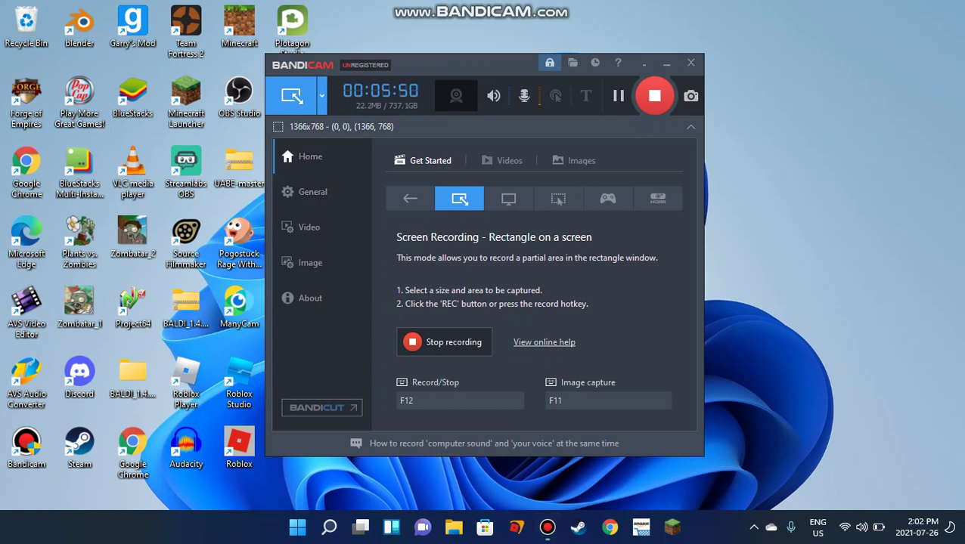
{"action": "left_click", "coordinate": [643, 63]}
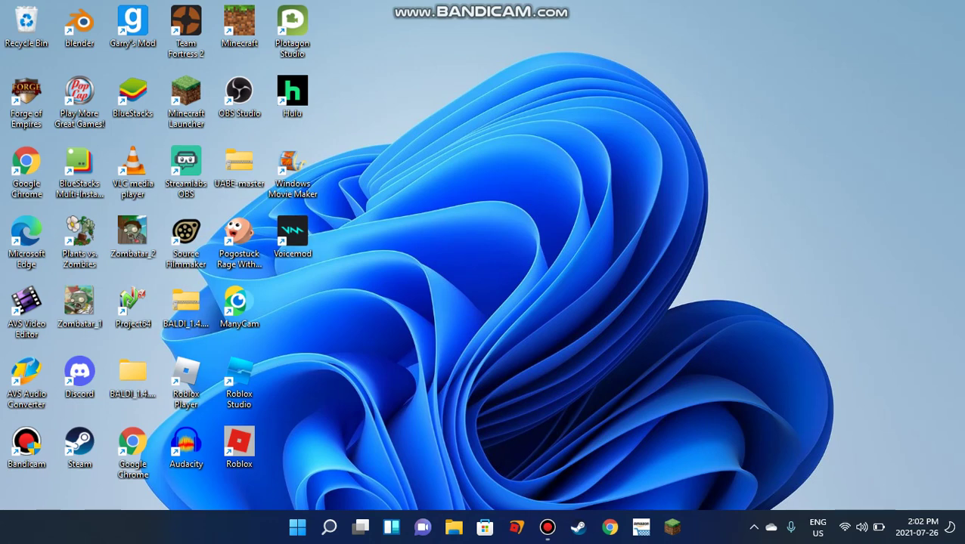
{"action": "left_click", "coordinate": [548, 527]}
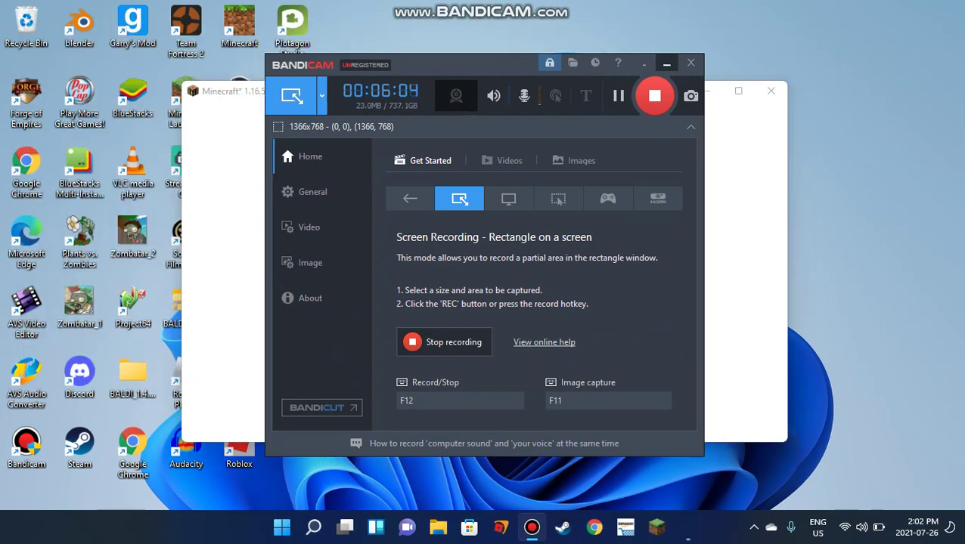
{"action": "left_click", "coordinate": [666, 63]}
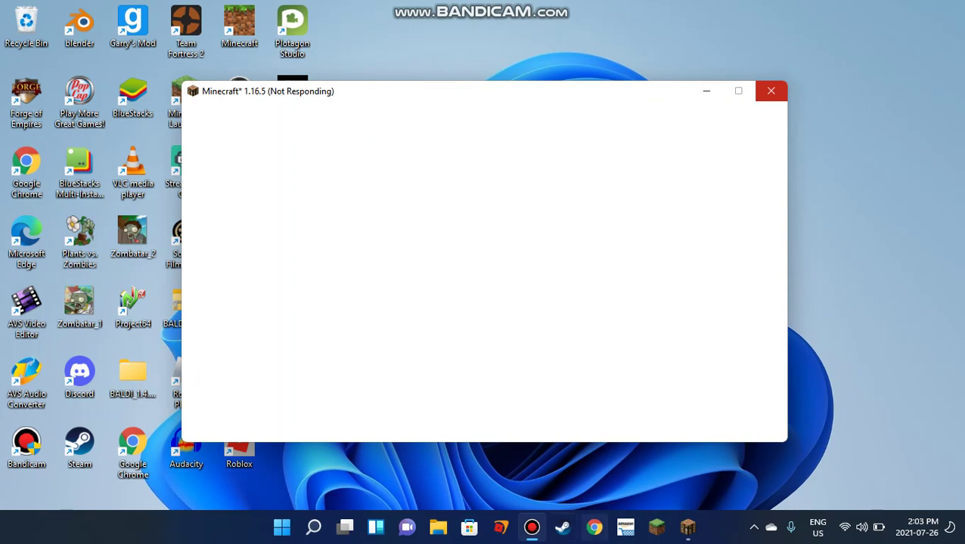
{"action": "left_click", "coordinate": [531, 527]}
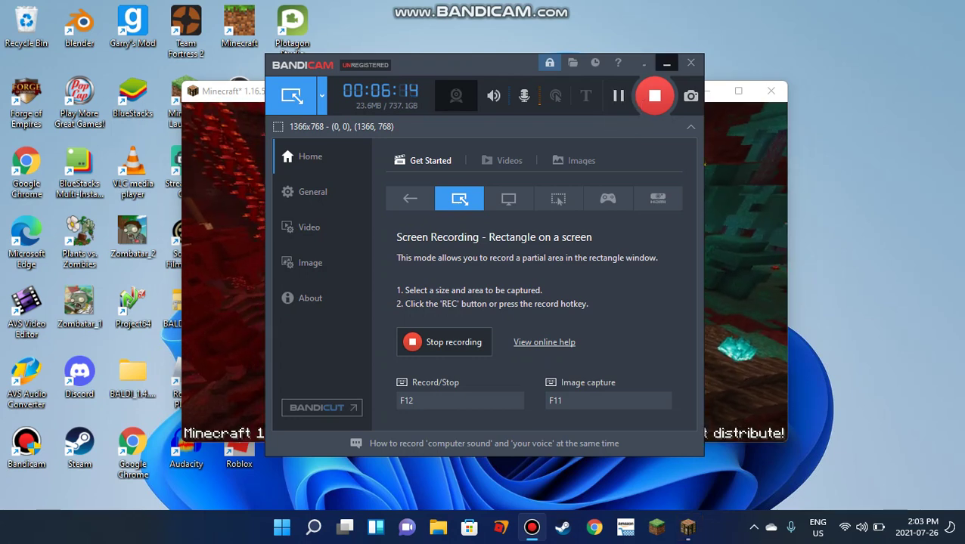
{"action": "left_click", "coordinate": [666, 63]}
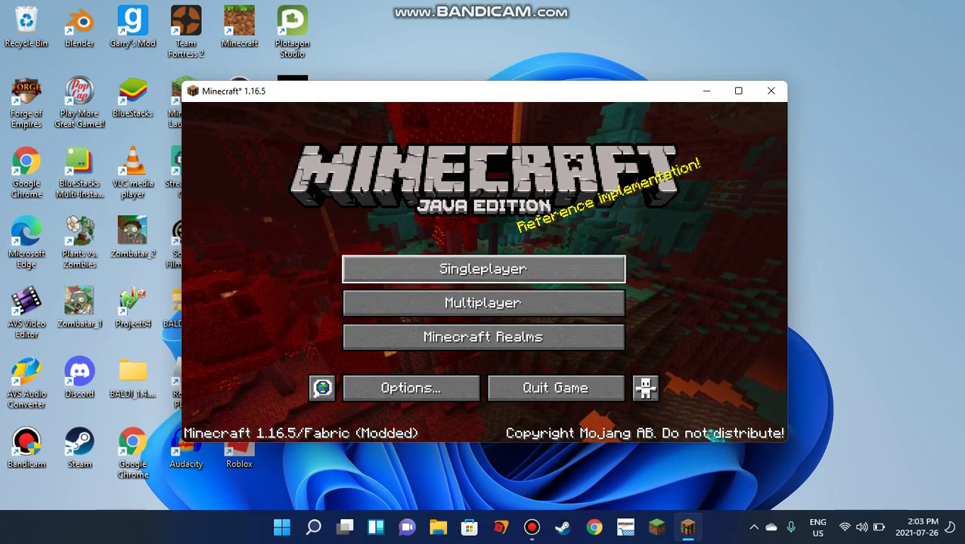
Start setting up a new singleplayer world and name it chunkinaglobe
{"action": "left_click", "coordinate": [483, 269]}
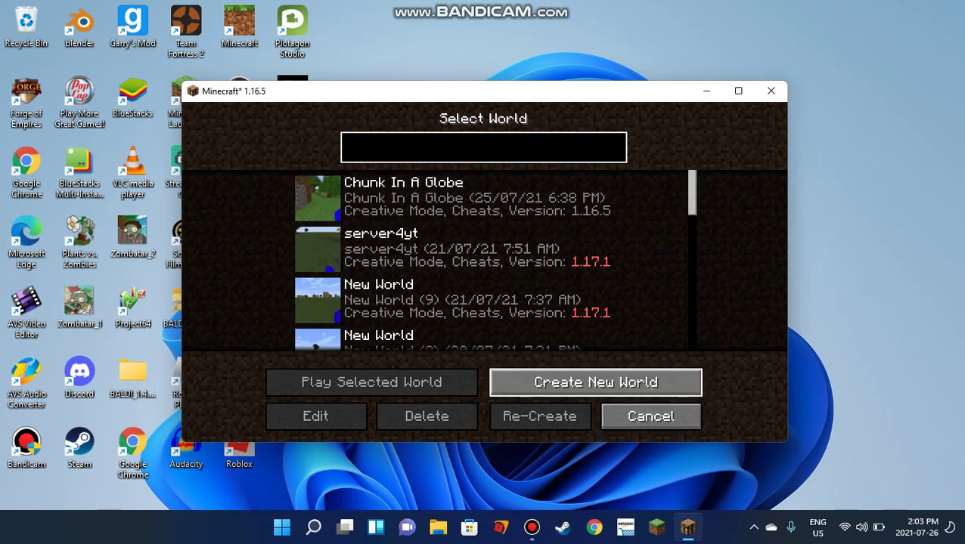
{"action": "left_click", "coordinate": [595, 382]}
{"action": "key", "text": "BackSpace"}
{"action": "key", "text": "BackSpace"}
{"action": "key", "text": "BackSpace"}
{"action": "key", "text": "BackSpace"}
{"action": "key", "text": "BackSpace"}
{"action": "key", "text": "BackSpace"}
{"action": "key", "text": "BackSpace"}
{"action": "key", "text": "BackSpace"}
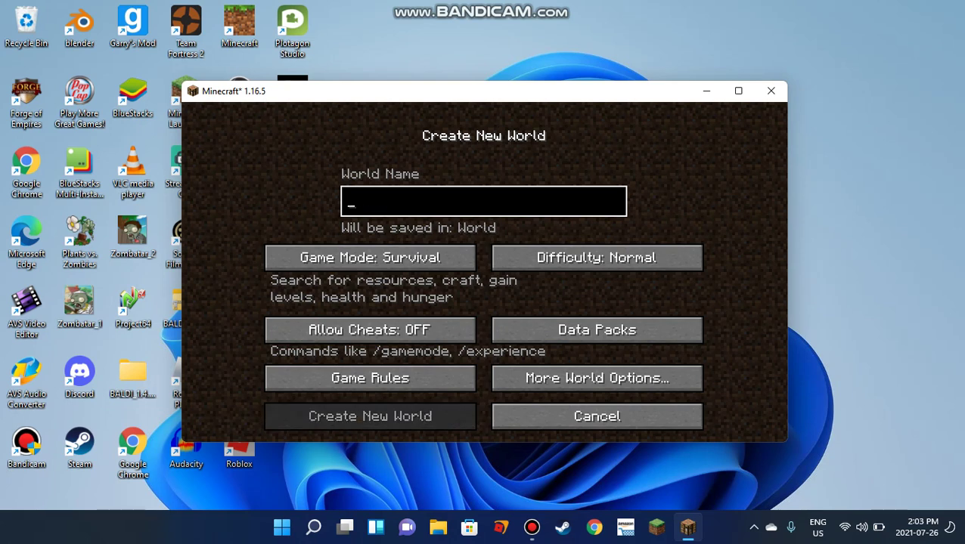
{"action": "type", "text": "chunkinaglobe"}
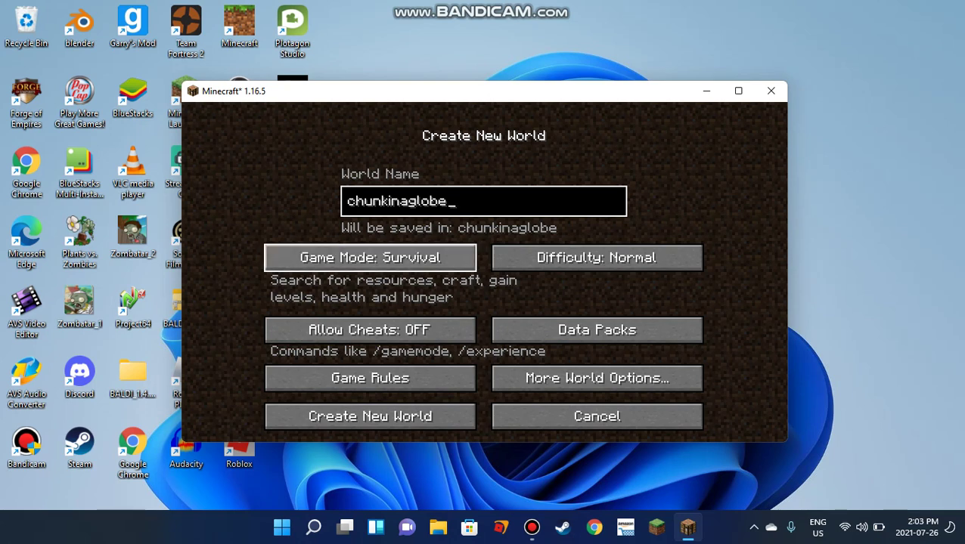
Set the game mode to Creative, switch the world type from Default to the next option, and create the world
{"action": "left_click", "coordinate": [370, 258]}
{"action": "left_click", "coordinate": [370, 258]}
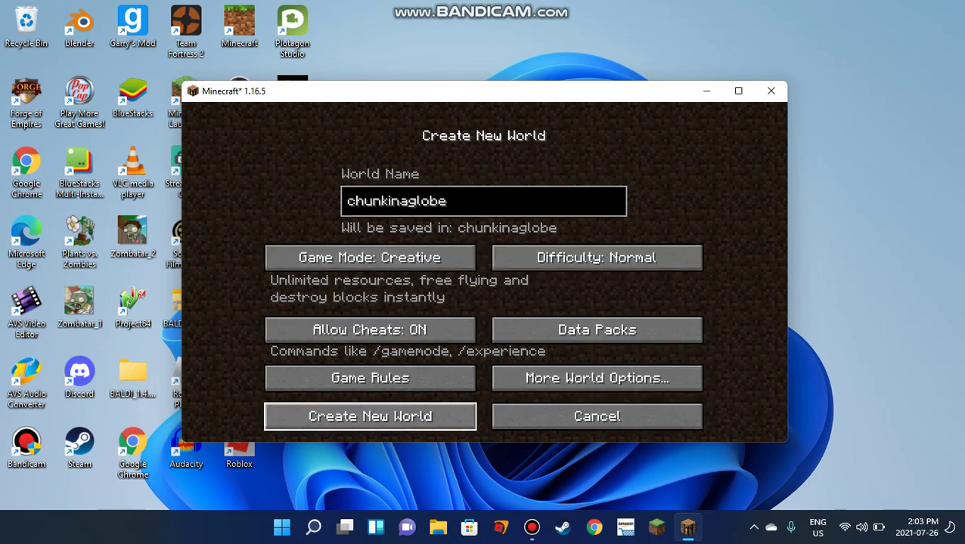
{"action": "left_click", "coordinate": [597, 378]}
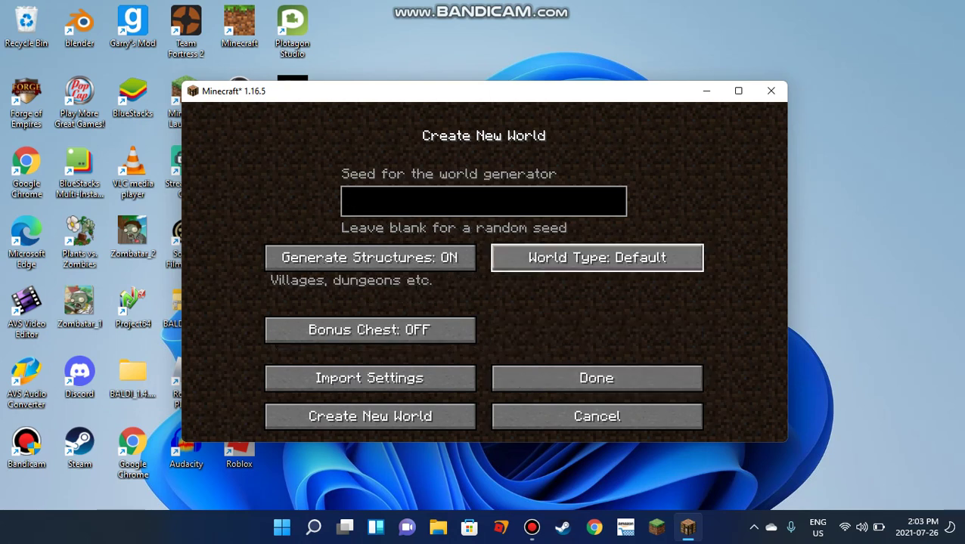
{"action": "left_click", "coordinate": [596, 258]}
{"action": "left_click", "coordinate": [369, 417]}
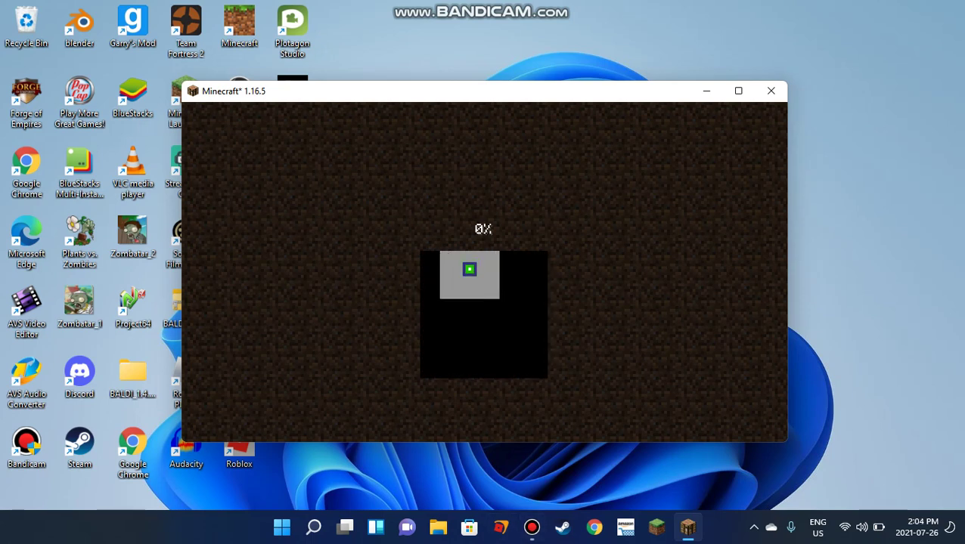
{"action": "mouse_move", "coordinate": [500, 527]}
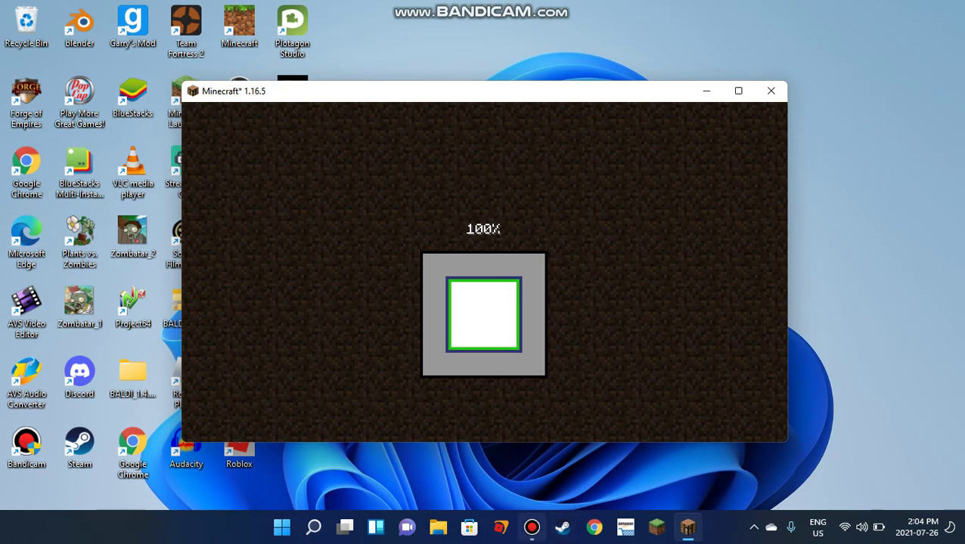
{"action": "left_click", "coordinate": [531, 527]}
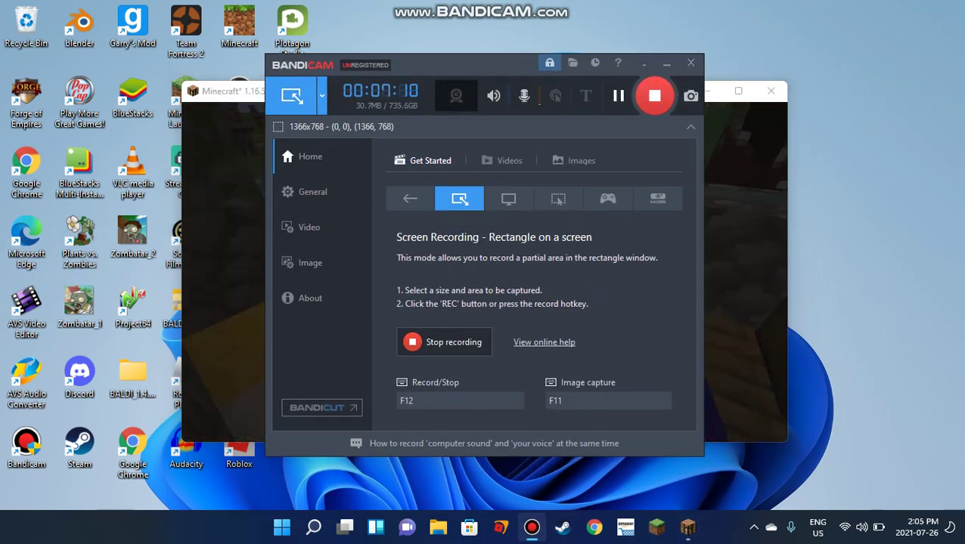
{"action": "left_click", "coordinate": [666, 63]}
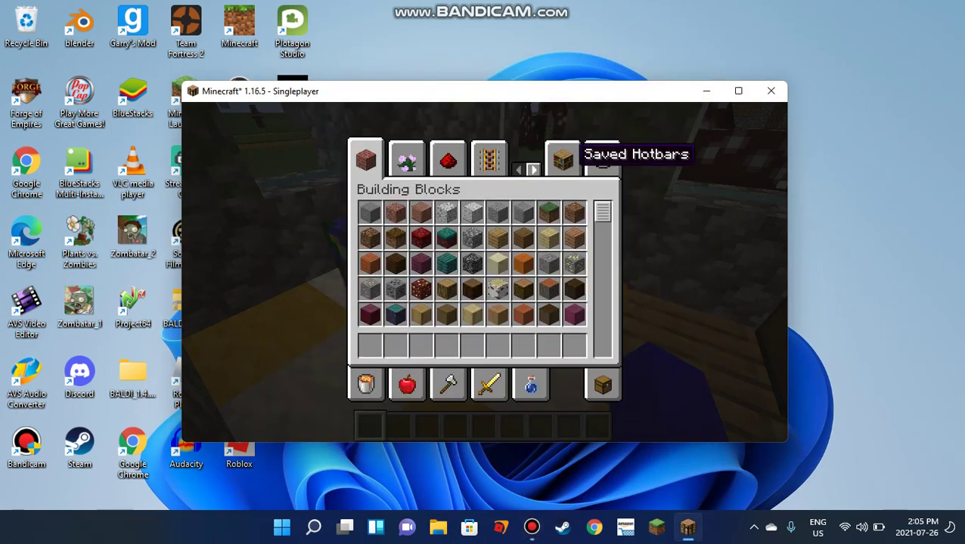
Take a Globe from the creative inventory's Globes category into the first hotbar slot and close the inventory
{"action": "left_click", "coordinate": [534, 170]}
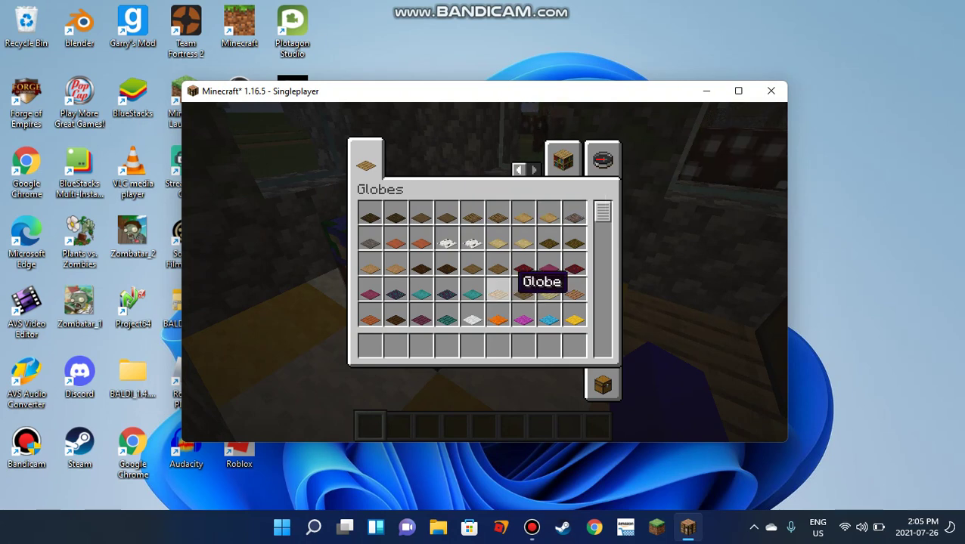
{"action": "left_click", "coordinate": [497, 295]}
{"action": "left_click", "coordinate": [369, 344]}
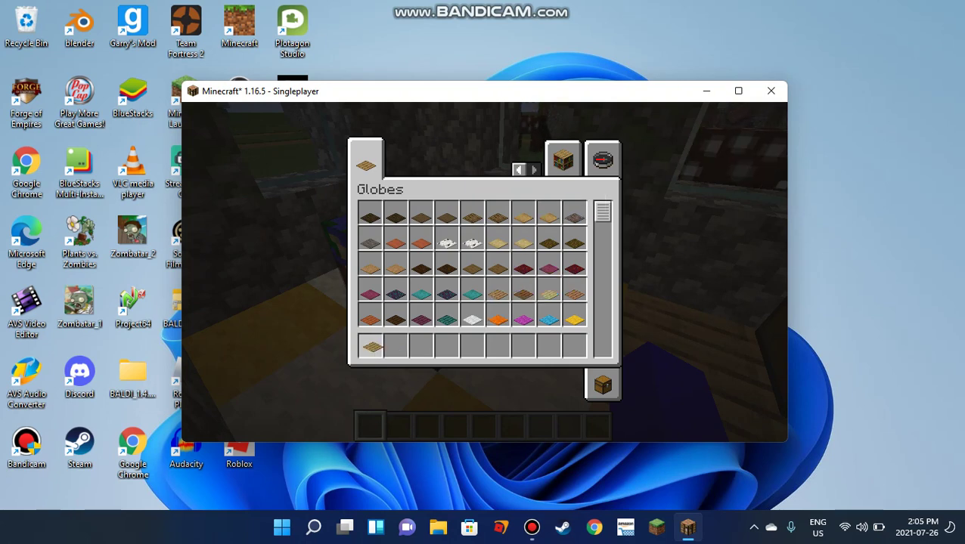
{"action": "key", "text": "e"}
Place the Globe on the wooden floor beside the chest and go inside it
{"action": "right_click", "coordinate": [484, 272]}
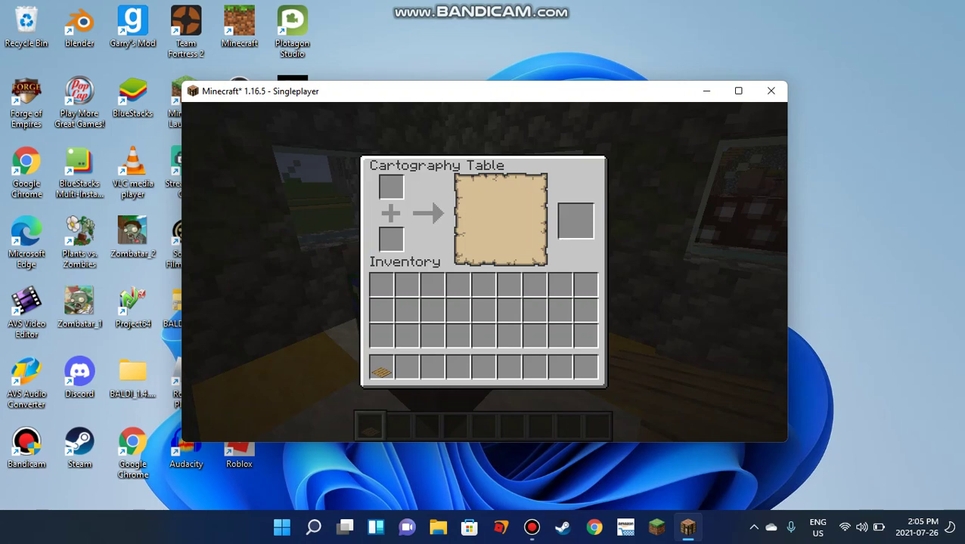
{"action": "key", "text": "e"}
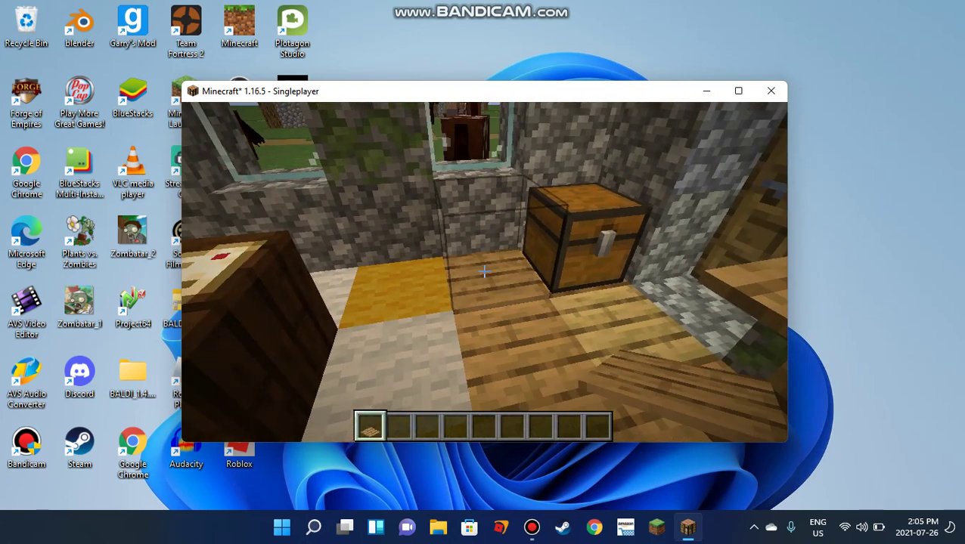
{"action": "right_click", "coordinate": [484, 272]}
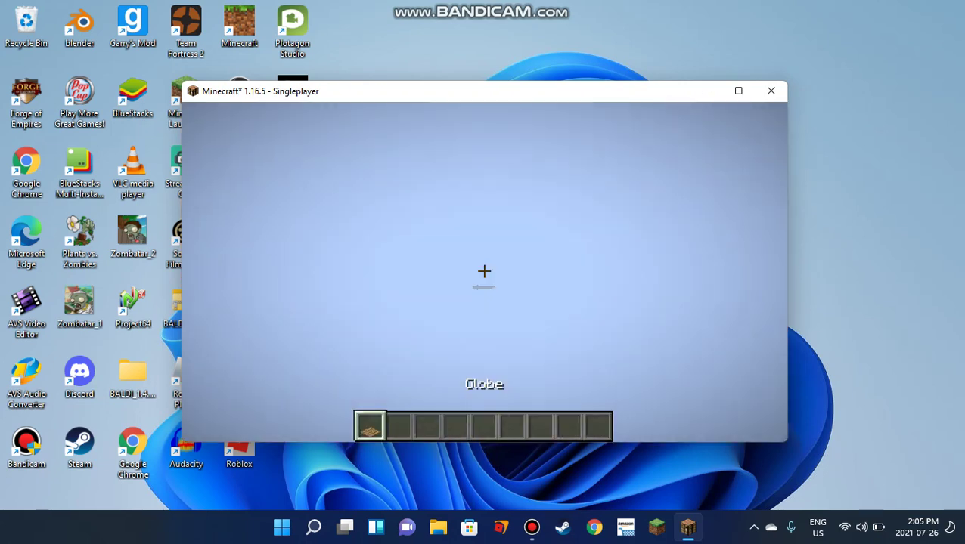
Select the empty second hotbar slot, approach the green tile on the enlarged wooden floor, and pause the game
{"action": "key", "text": "2"}
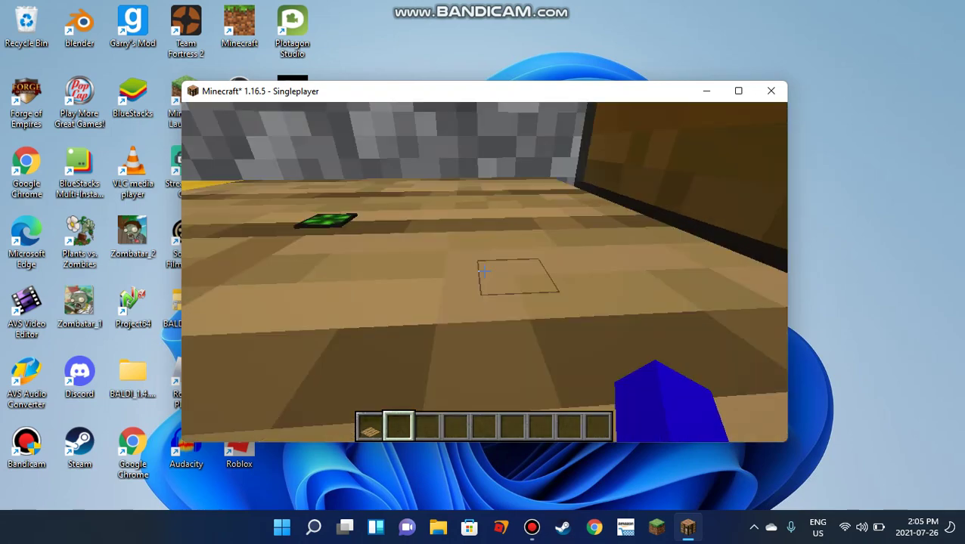
{"action": "key", "text": "w"}
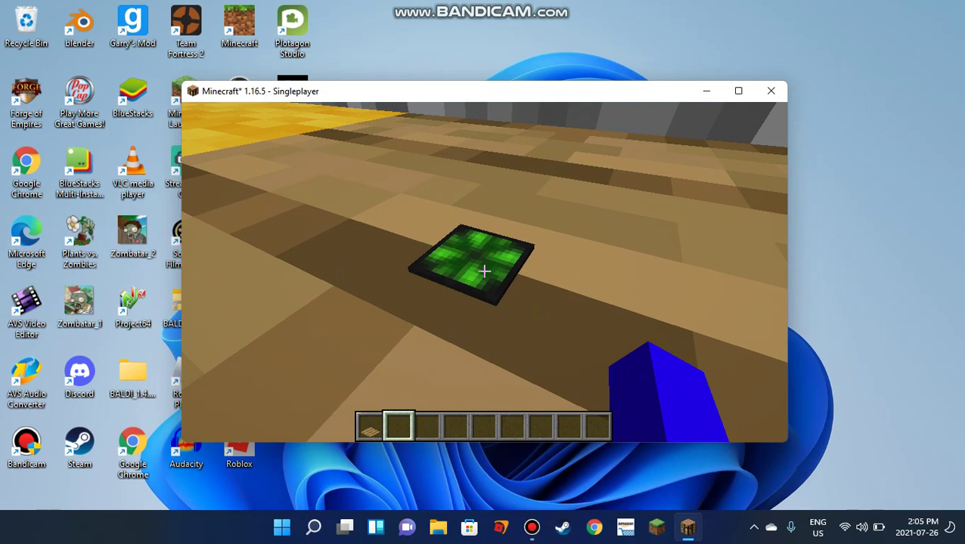
{"action": "key", "text": "Escape"}
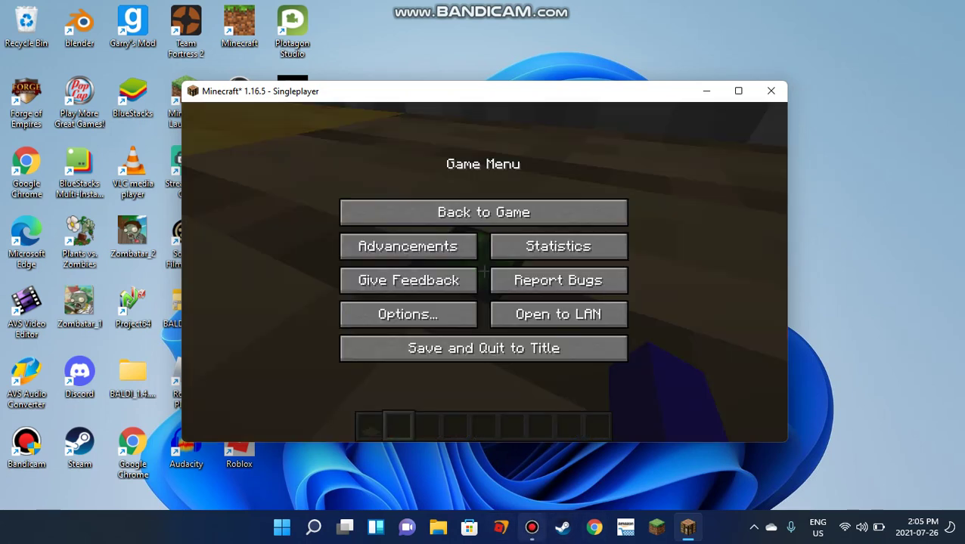
{"action": "key", "text": "alt+Tab"}
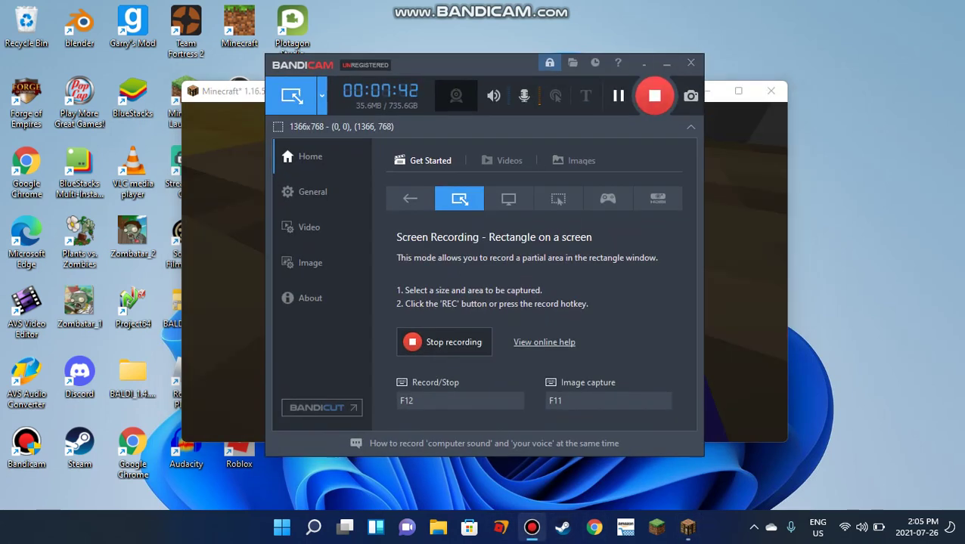